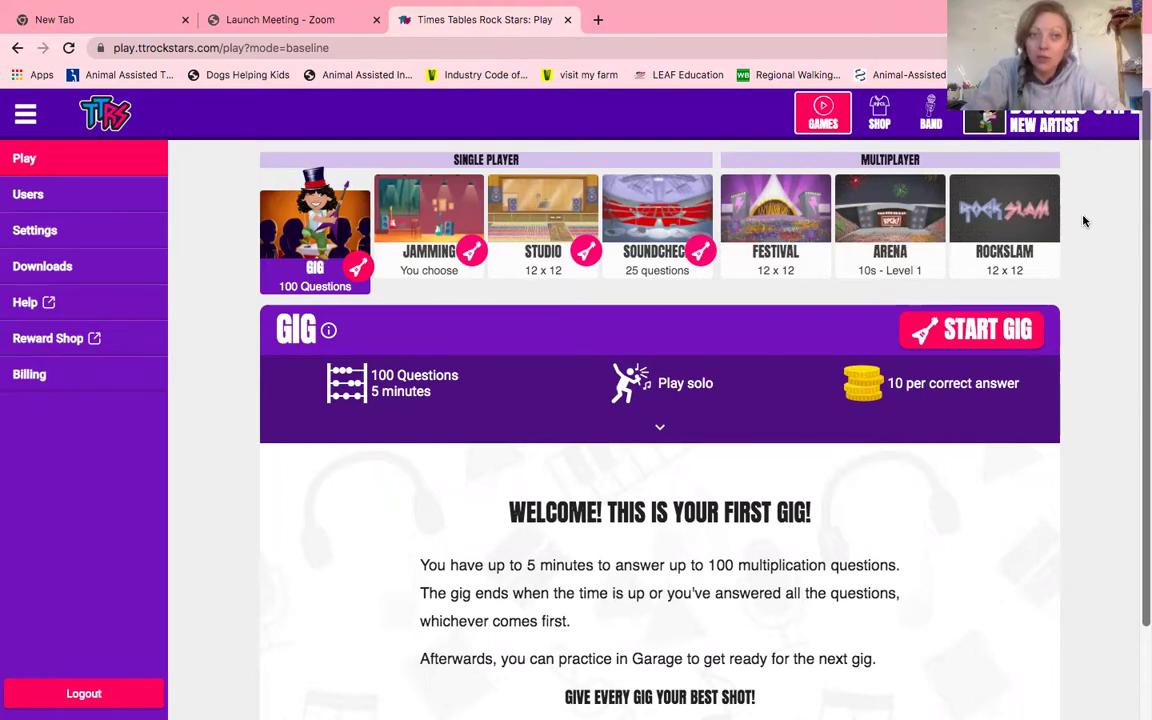
Choose the Jamming practice game from the Single Player options.
{"action": "left_click", "coordinate": [389, 196]}
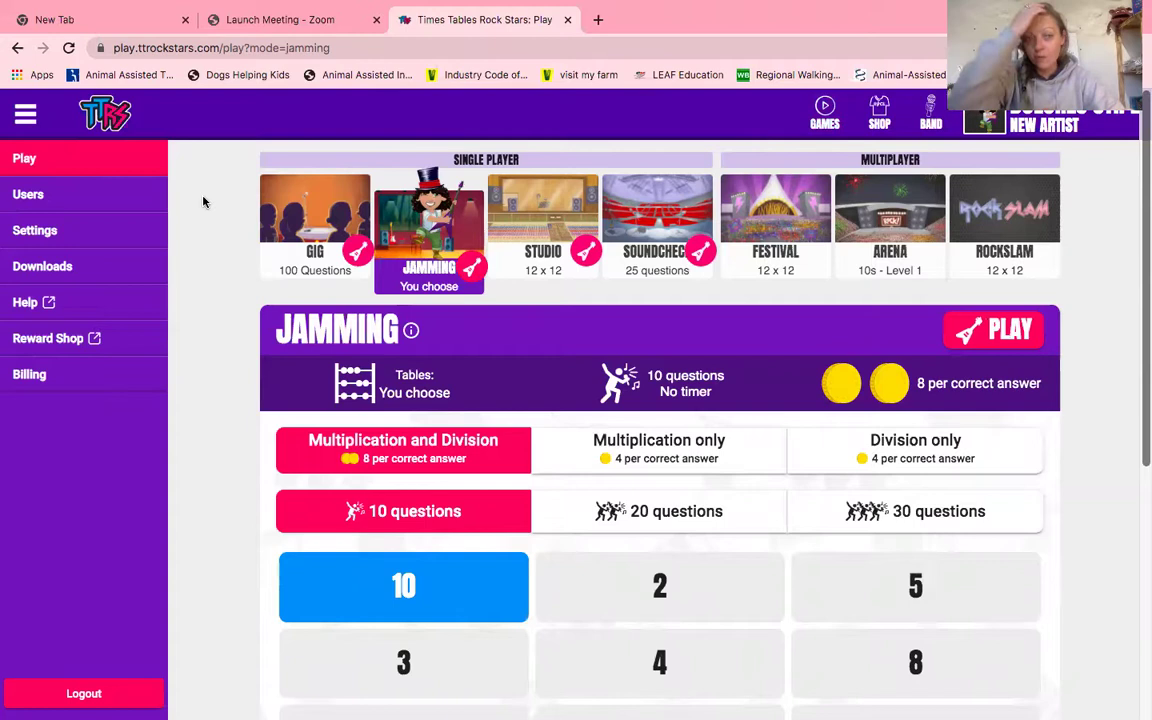
Open the Users page listing the tutor and both tutees.
{"action": "left_click", "coordinate": [92, 197]}
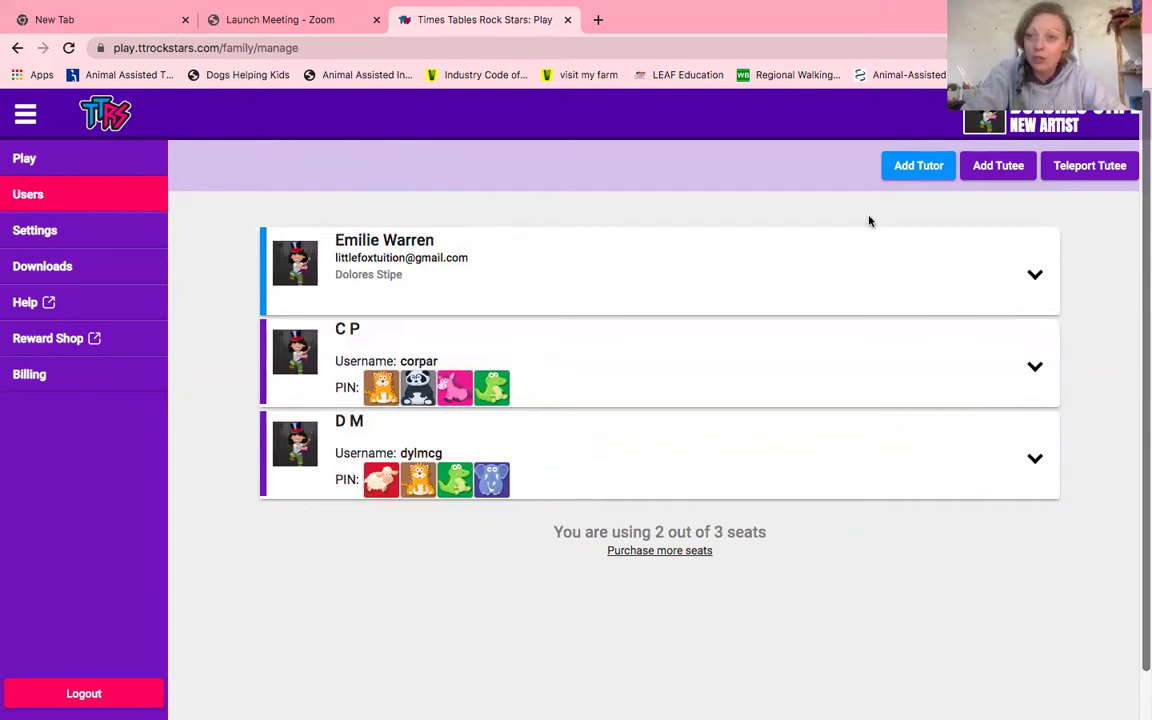
Add a new tutee and enter their first- and last-name initials.
{"action": "left_click", "coordinate": [1010, 170]}
{"action": "left_click", "coordinate": [512, 254]}
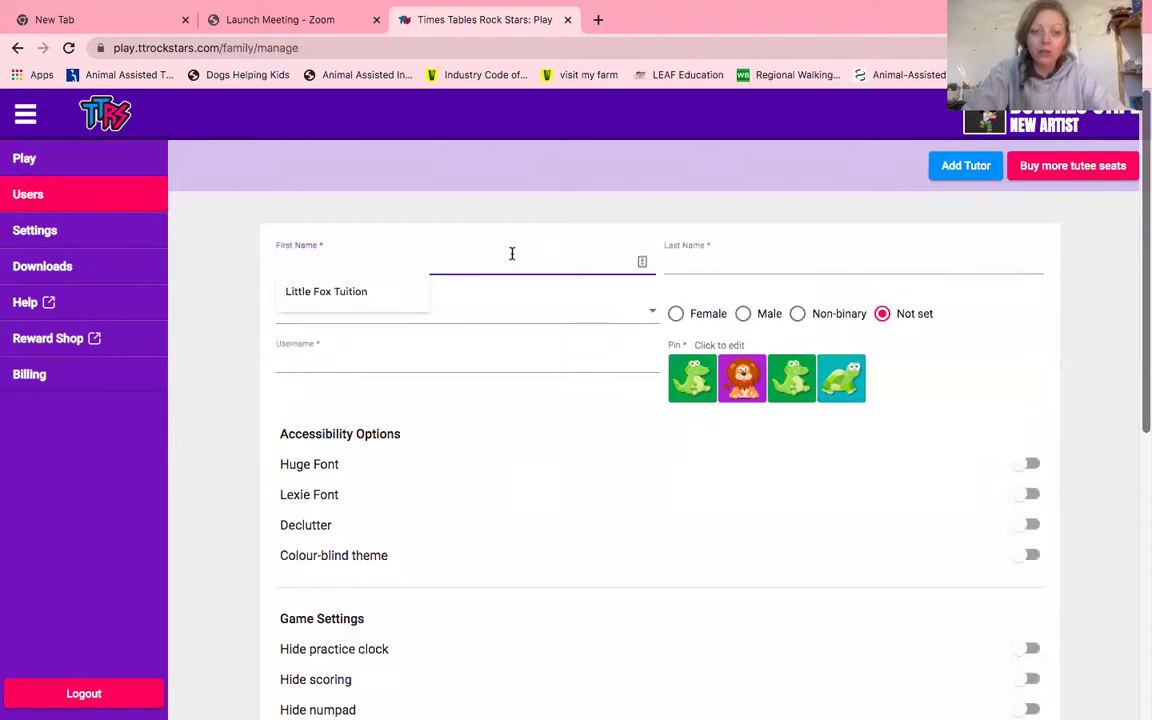
{"action": "type", "text": "L"}
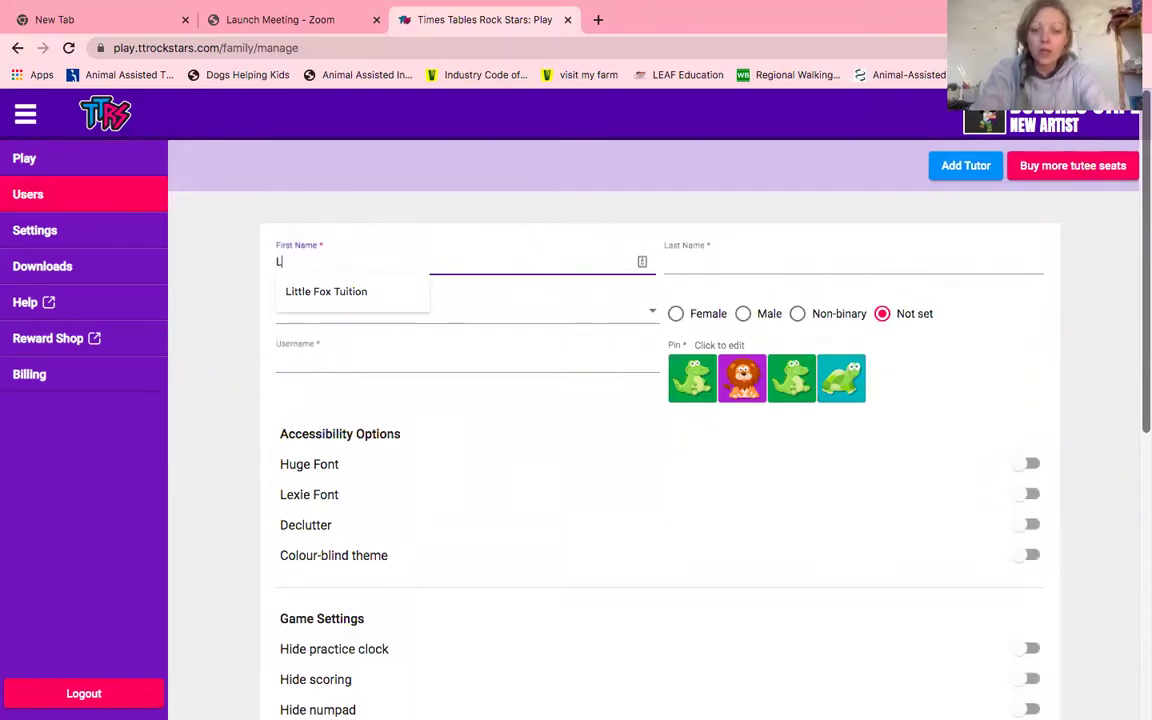
{"action": "left_click", "coordinate": [740, 263]}
{"action": "type", "text": "F"}
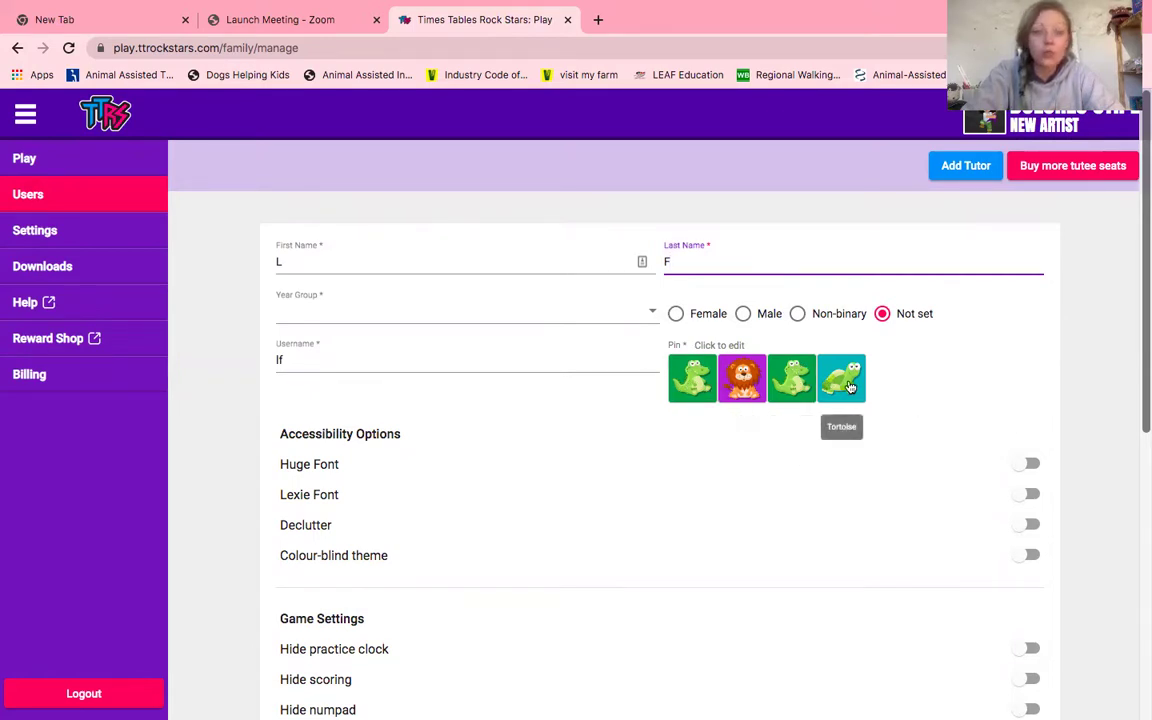
{"action": "scroll", "coordinate": [505, 367], "scroll_direction": "down", "scroll_amount": 3}
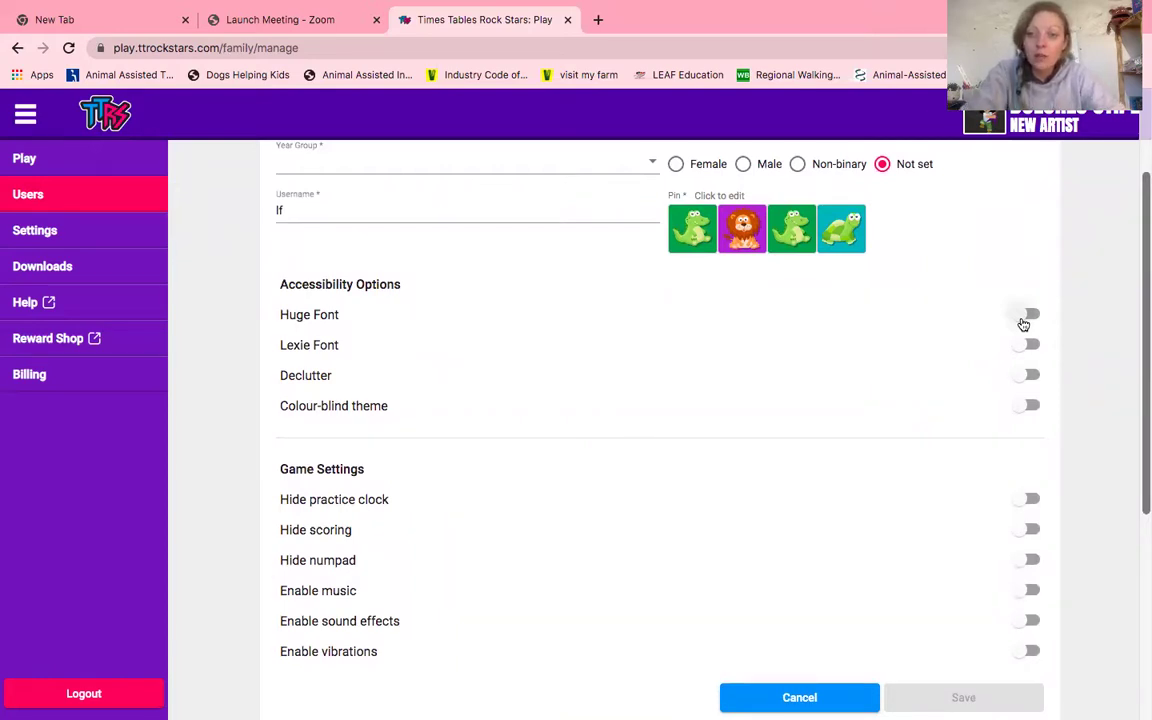
Switch on Huge Font, Lexie Font and Declutter for the new tutee.
{"action": "left_click", "coordinate": [1023, 320]}
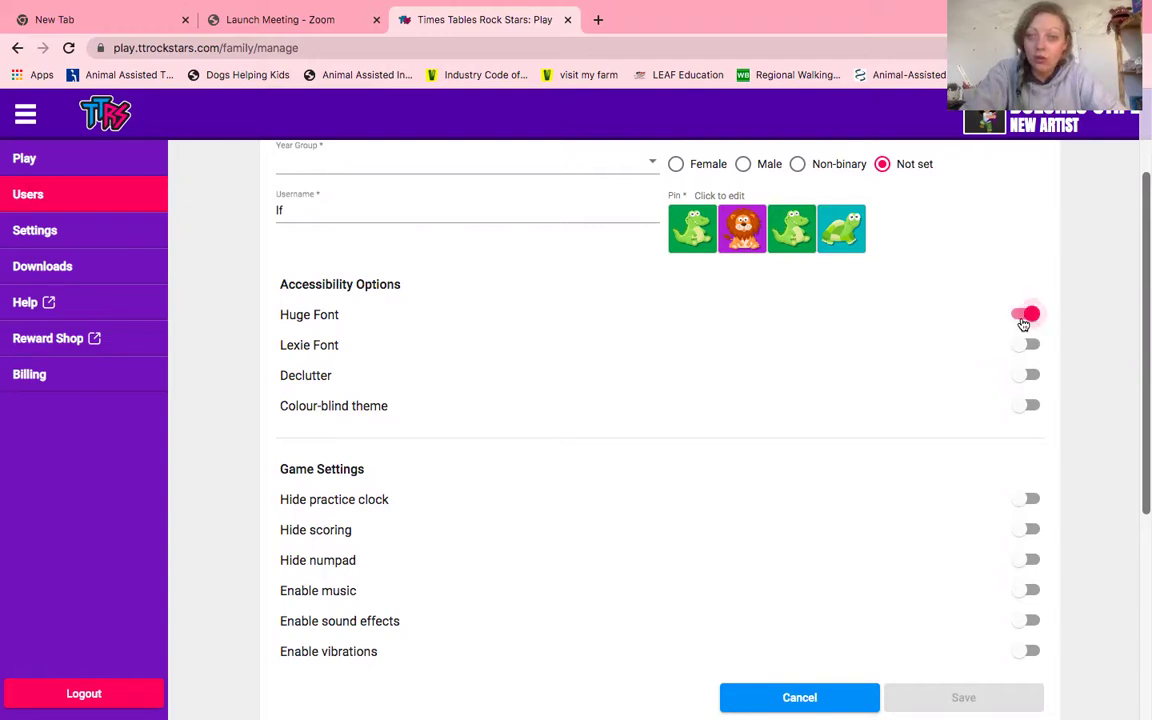
{"action": "left_click", "coordinate": [1022, 347]}
{"action": "left_click", "coordinate": [1025, 378]}
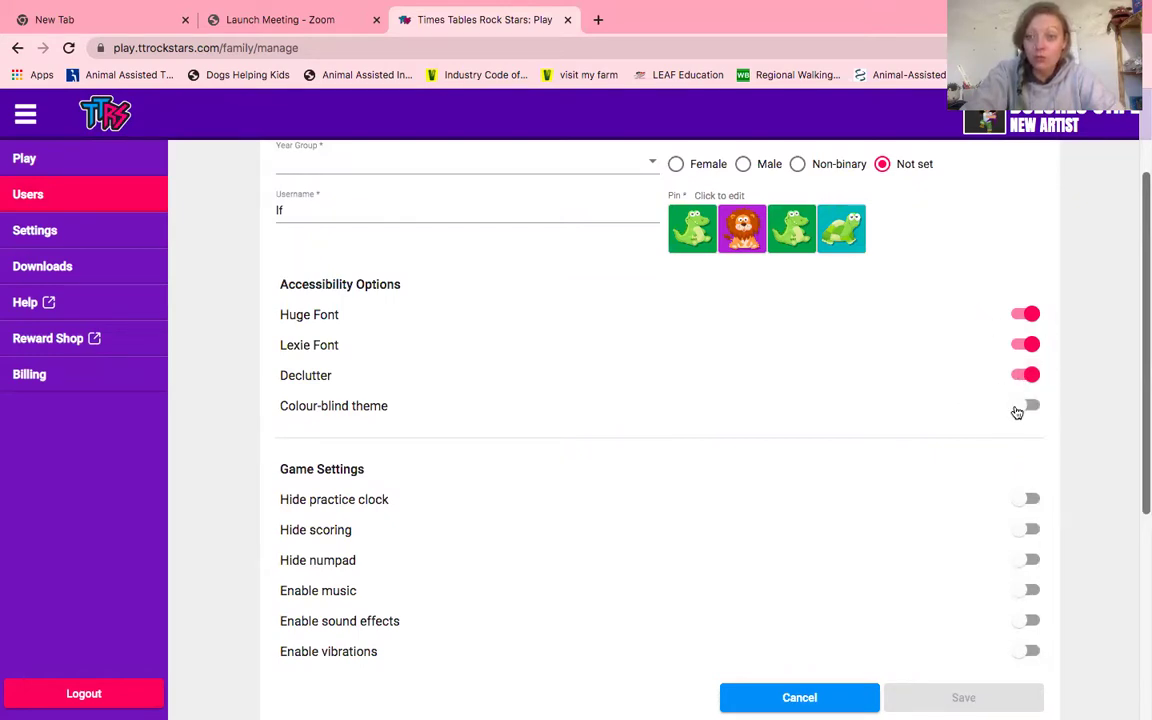
{"action": "scroll", "coordinate": [991, 410], "scroll_direction": "down", "scroll_amount": 3}
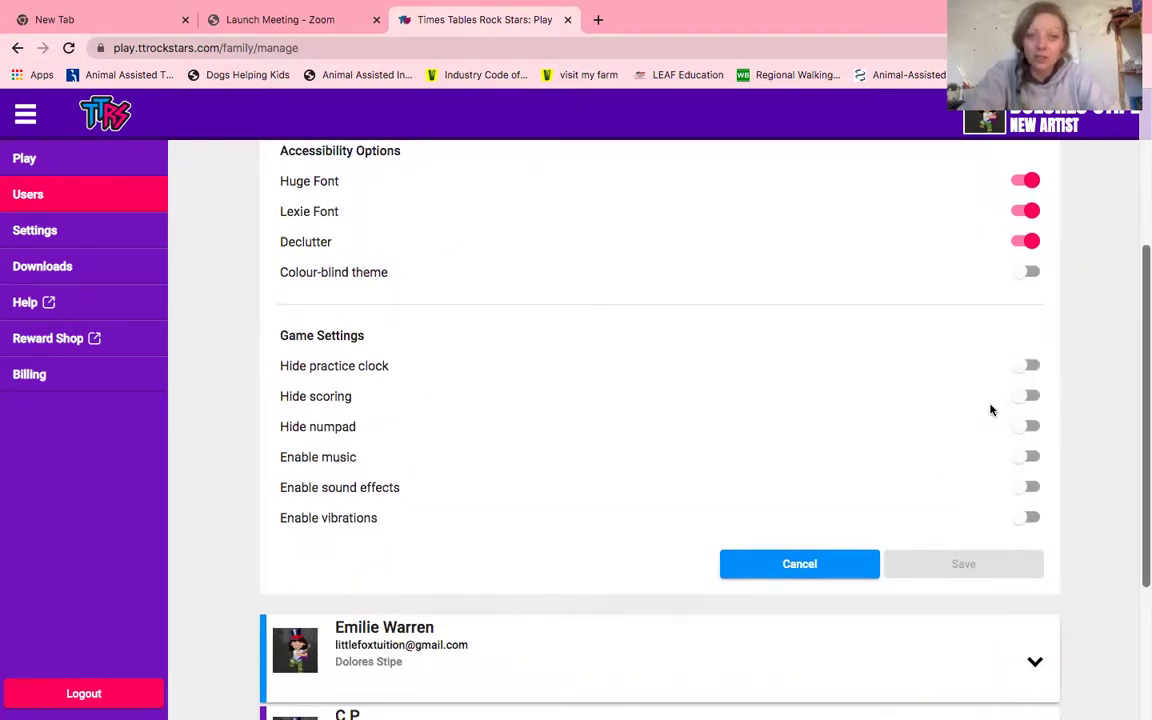
{"action": "scroll", "coordinate": [991, 410], "scroll_direction": "down", "scroll_amount": 1}
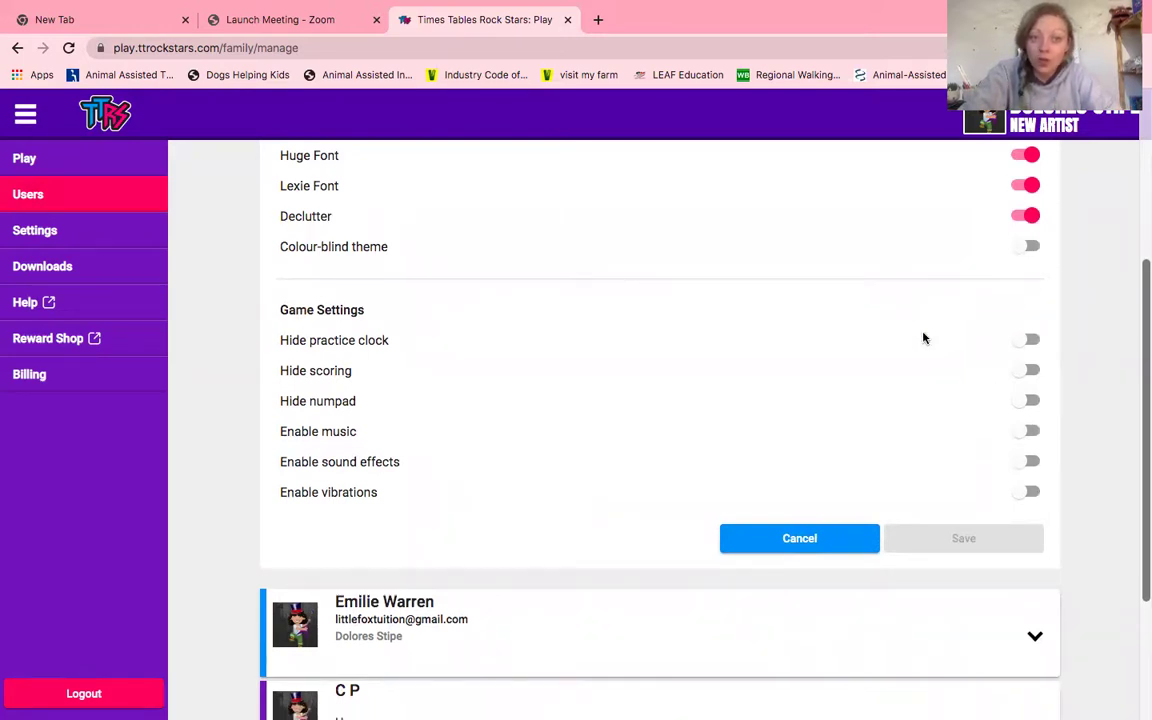
Hide the practice clock and enable music and sound effects.
{"action": "left_click", "coordinate": [1031, 345]}
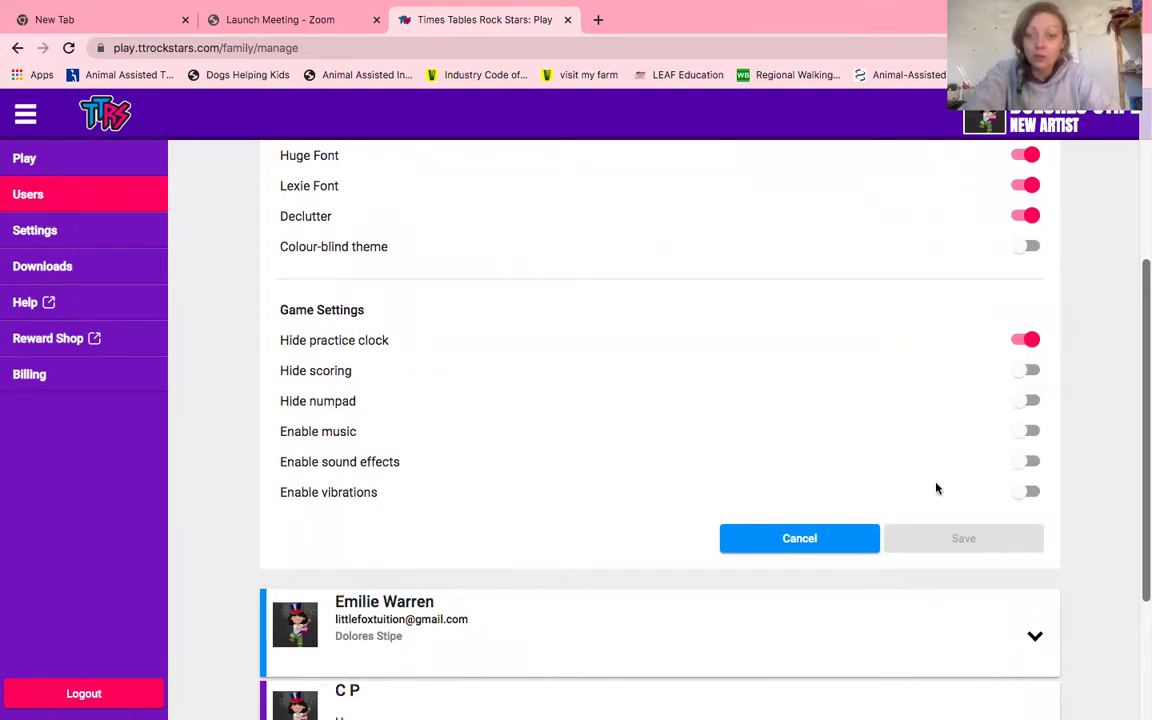
{"action": "left_click", "coordinate": [1025, 432]}
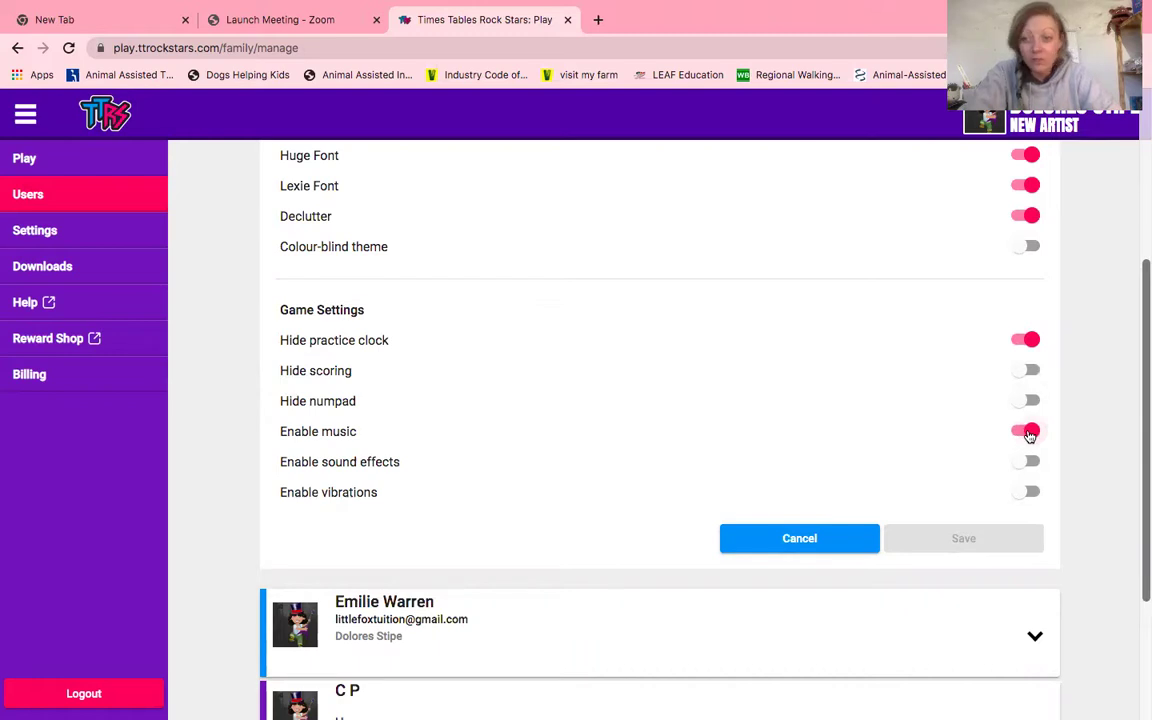
{"action": "left_click", "coordinate": [1031, 459]}
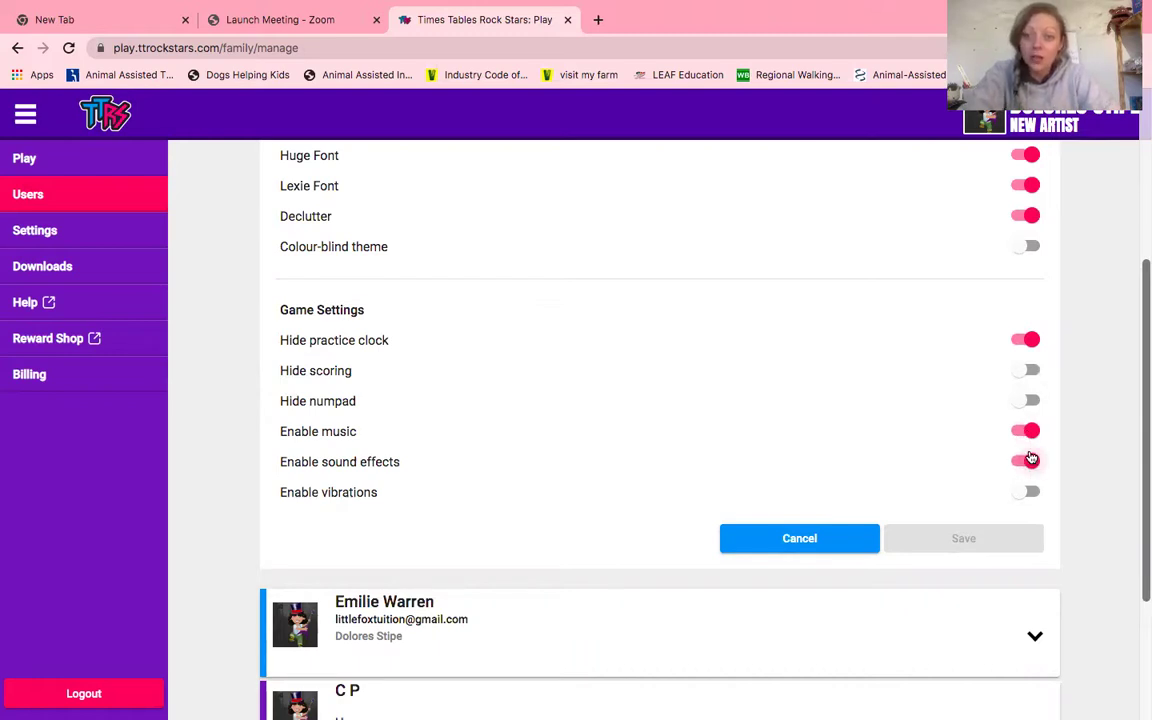
{"action": "scroll", "coordinate": [1062, 521], "scroll_direction": "down", "scroll_amount": 3}
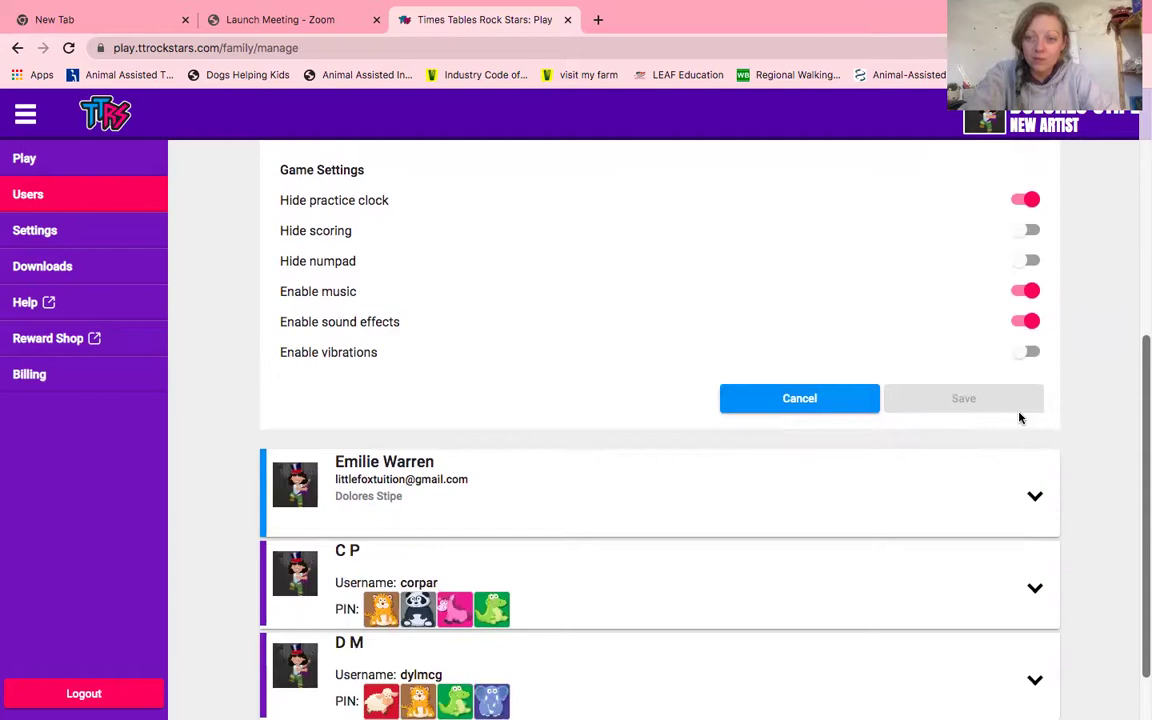
{"action": "scroll", "coordinate": [1018, 417], "scroll_direction": "up", "scroll_amount": 6}
{"action": "scroll", "coordinate": [1018, 417], "scroll_direction": "up", "scroll_amount": 2}
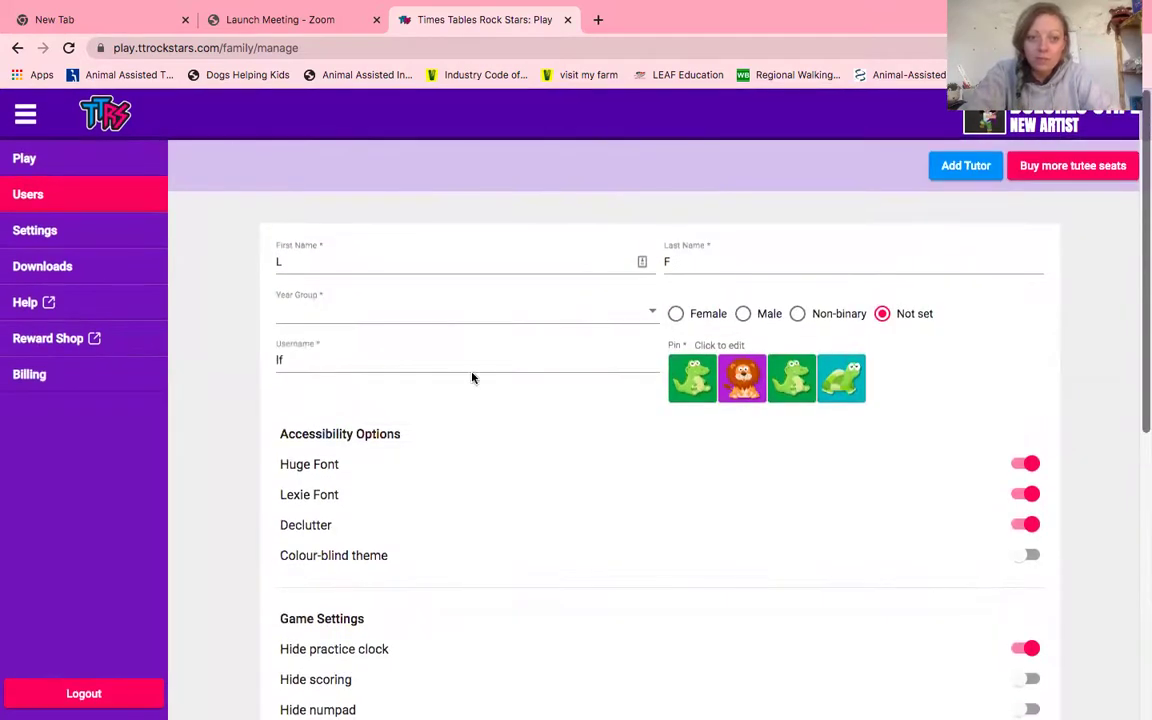
Set the tutee's year group to Year 2, check the username, and save.
{"action": "left_click", "coordinate": [431, 314]}
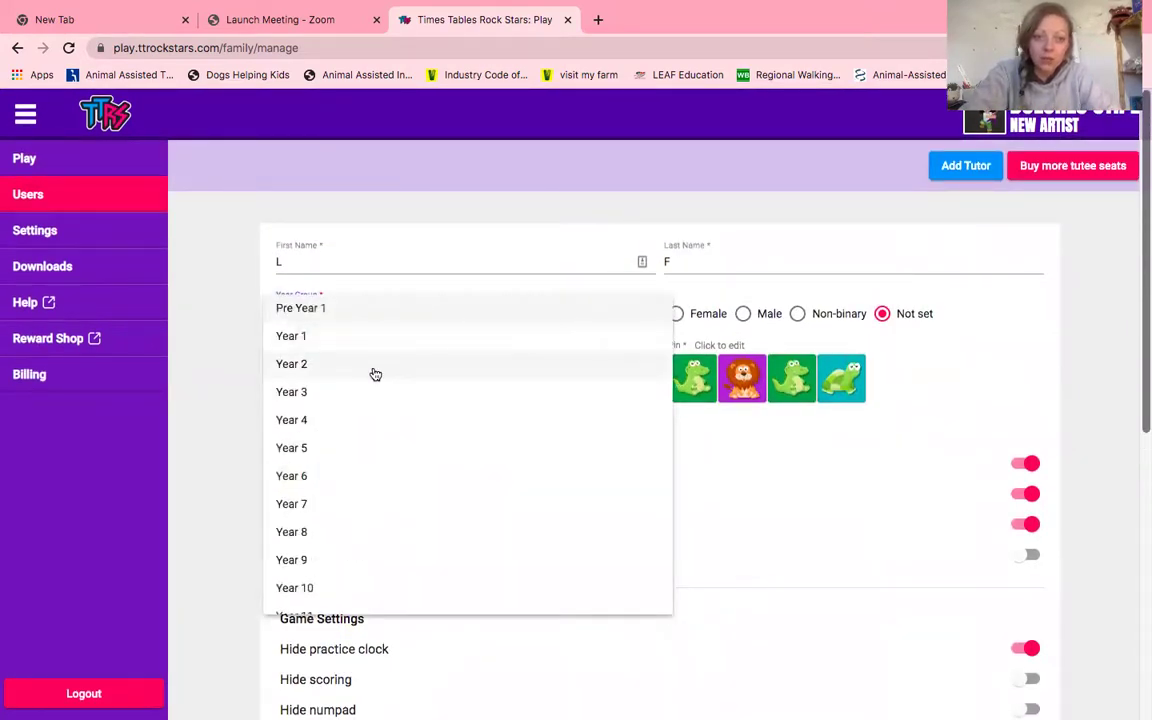
{"action": "left_click", "coordinate": [373, 368]}
{"action": "scroll", "coordinate": [553, 435], "scroll_direction": "down", "scroll_amount": 1}
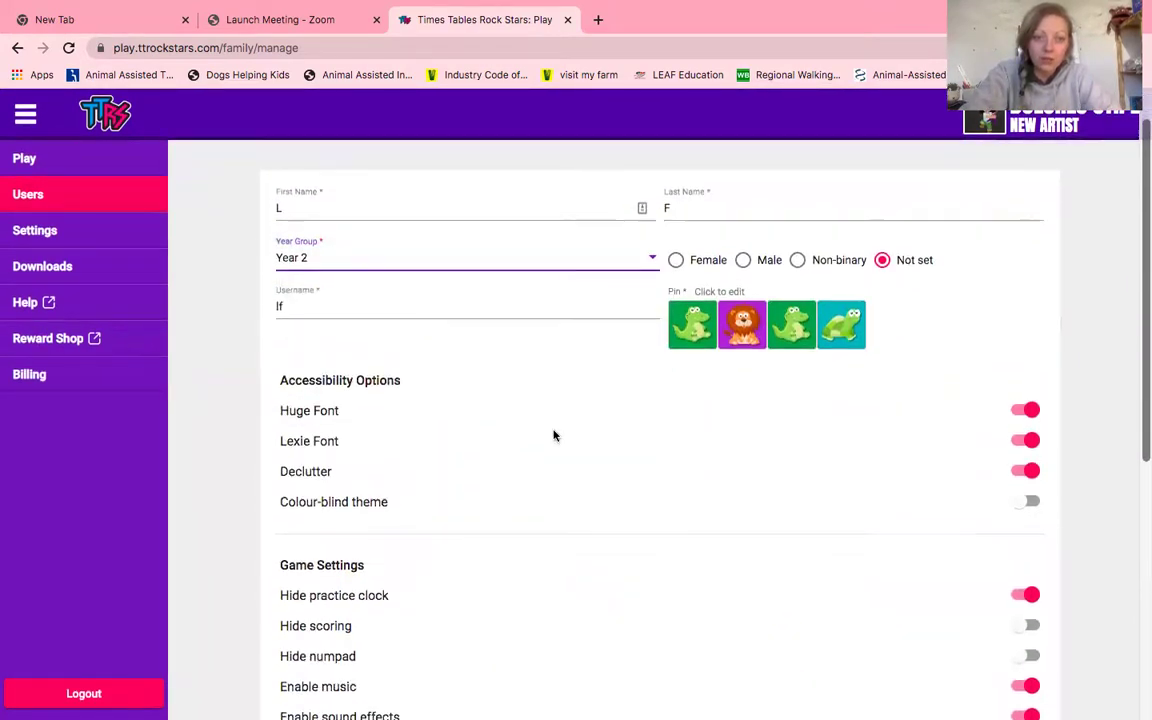
{"action": "left_click", "coordinate": [504, 303]}
{"action": "scroll", "coordinate": [637, 324], "scroll_direction": "down", "scroll_amount": 5}
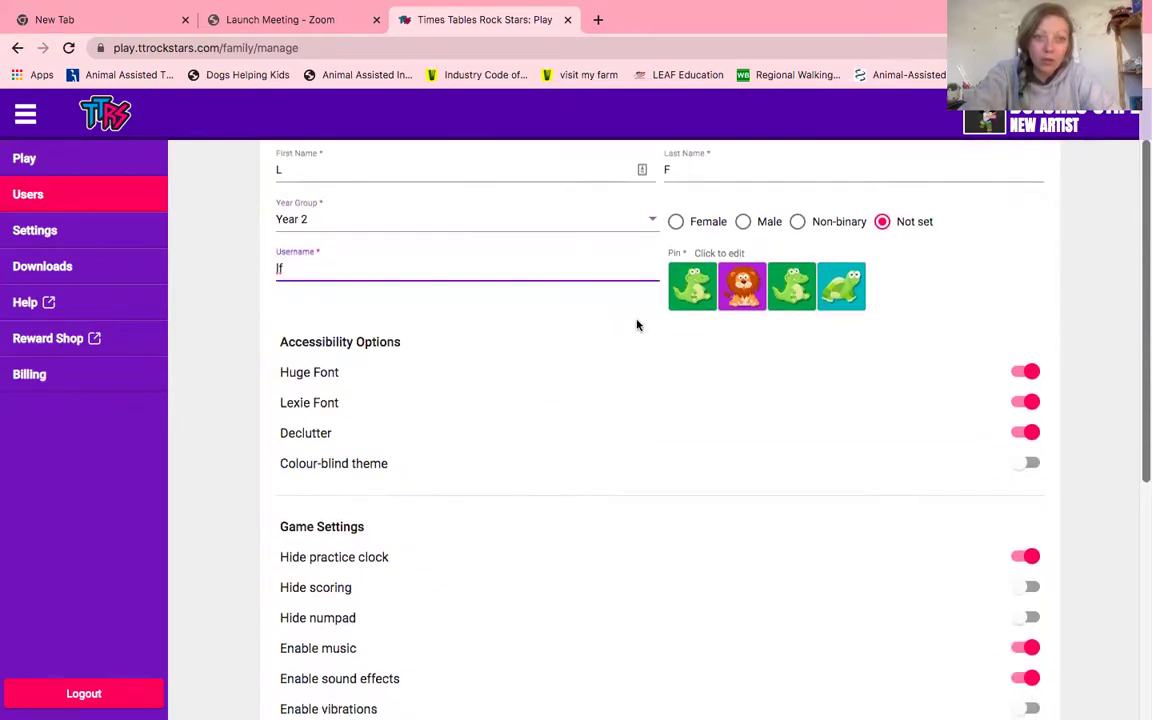
{"action": "left_click", "coordinate": [972, 399]}
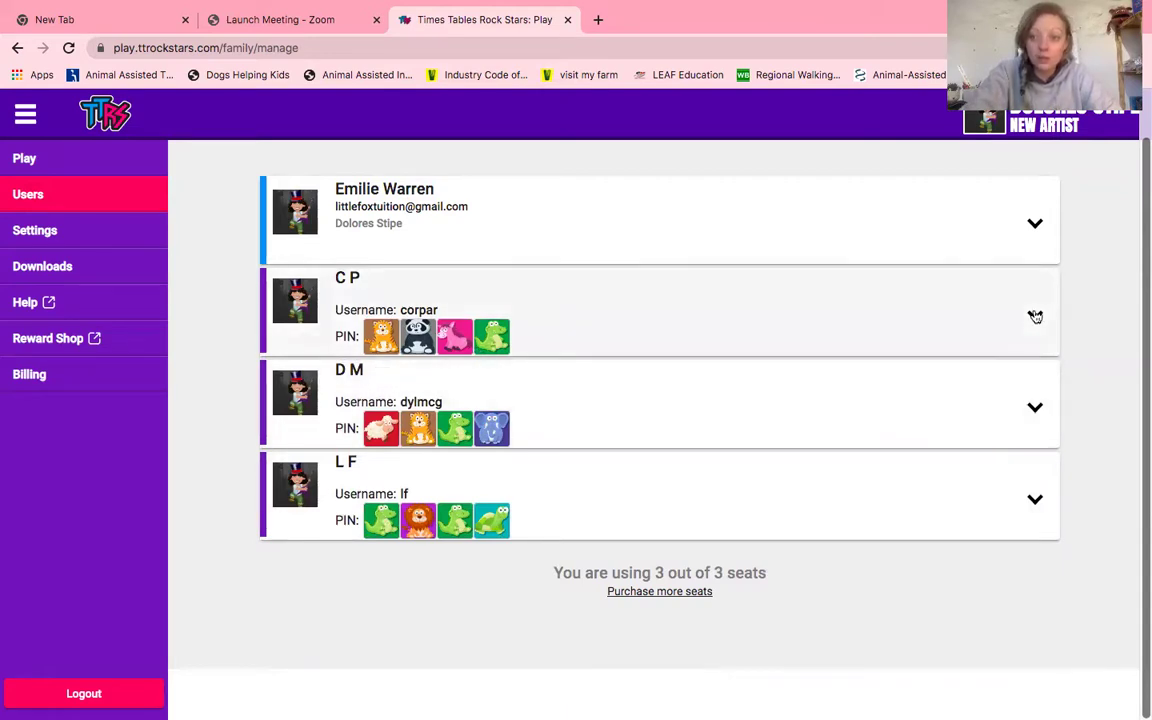
Expand the first tutee's card and view its Tables settings at 10s – Level 1.
{"action": "left_click", "coordinate": [1032, 316]}
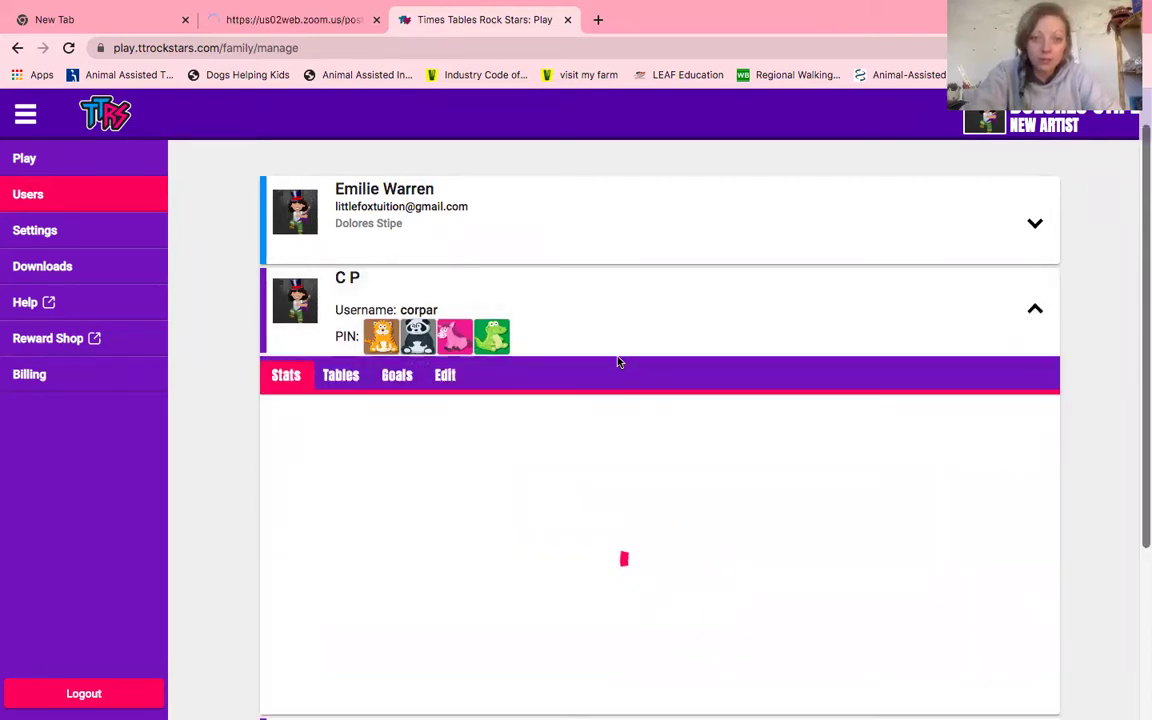
{"action": "scroll", "coordinate": [617, 360], "scroll_direction": "down", "scroll_amount": 1}
{"action": "scroll", "coordinate": [617, 360], "scroll_direction": "down", "scroll_amount": 1}
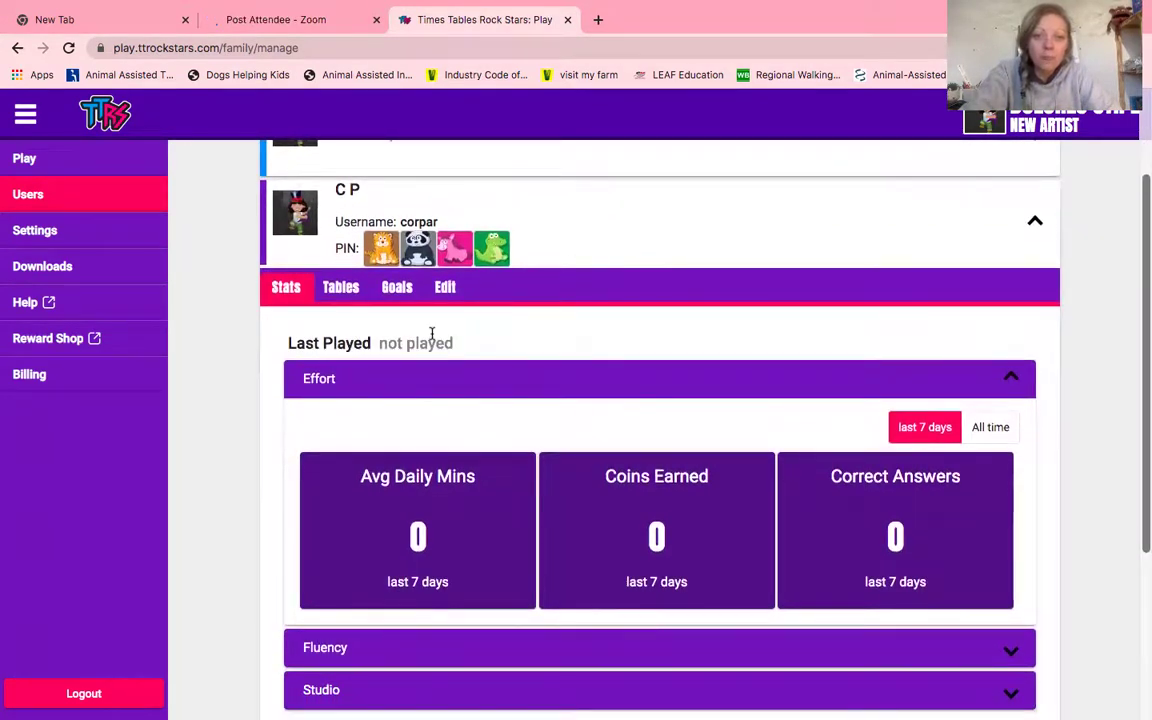
{"action": "scroll", "coordinate": [470, 420], "scroll_direction": "down", "scroll_amount": 3}
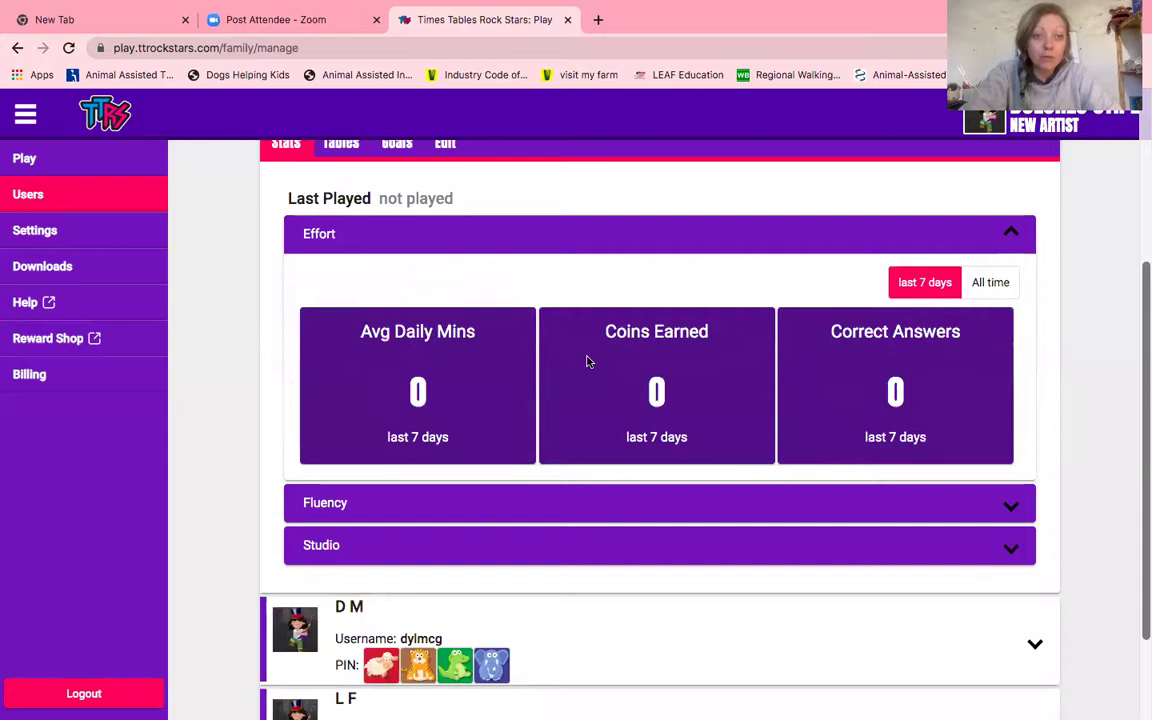
{"action": "scroll", "coordinate": [586, 360], "scroll_direction": "up", "scroll_amount": 1}
{"action": "left_click", "coordinate": [341, 202]}
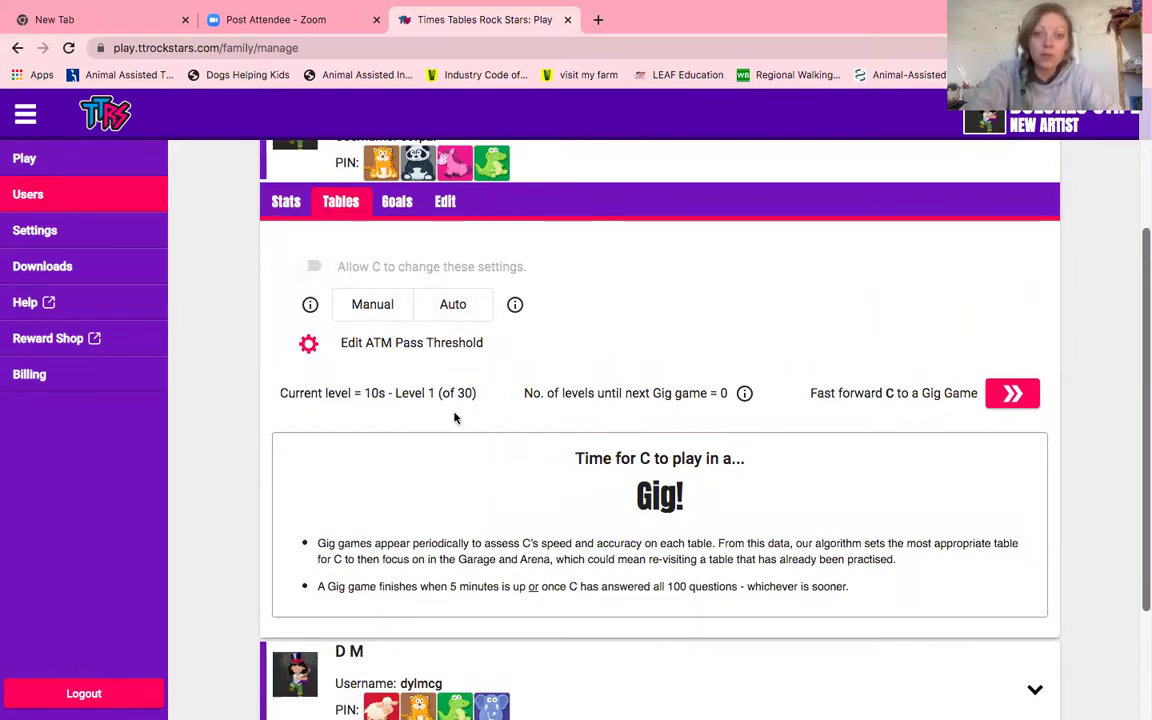
Save a 10-minute daily practice goal for the first tutee, then show its Edit options.
{"action": "left_click", "coordinate": [397, 203]}
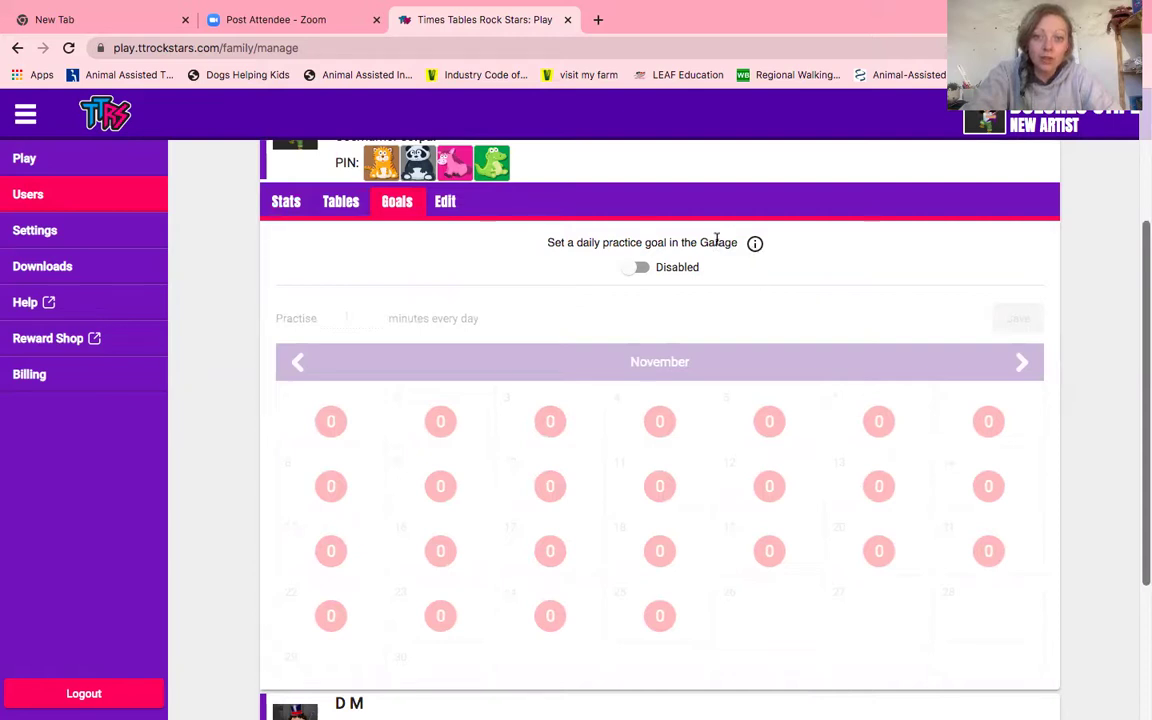
{"action": "left_click", "coordinate": [632, 268]}
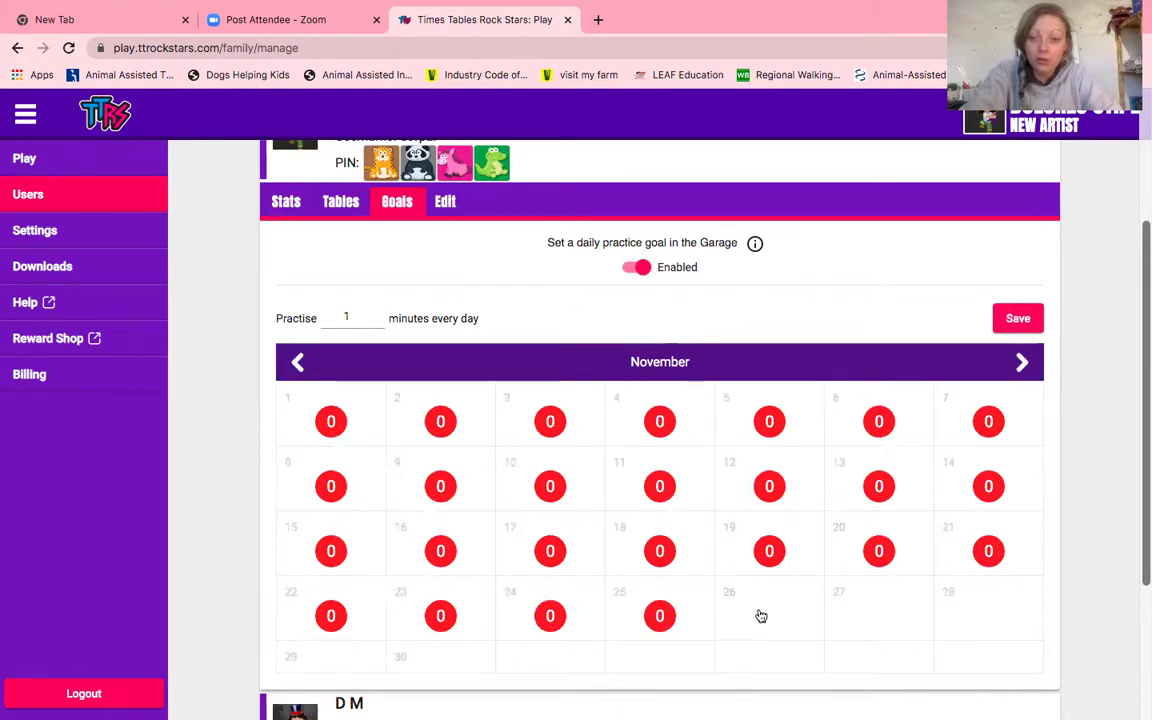
{"action": "left_click", "coordinate": [1022, 362]}
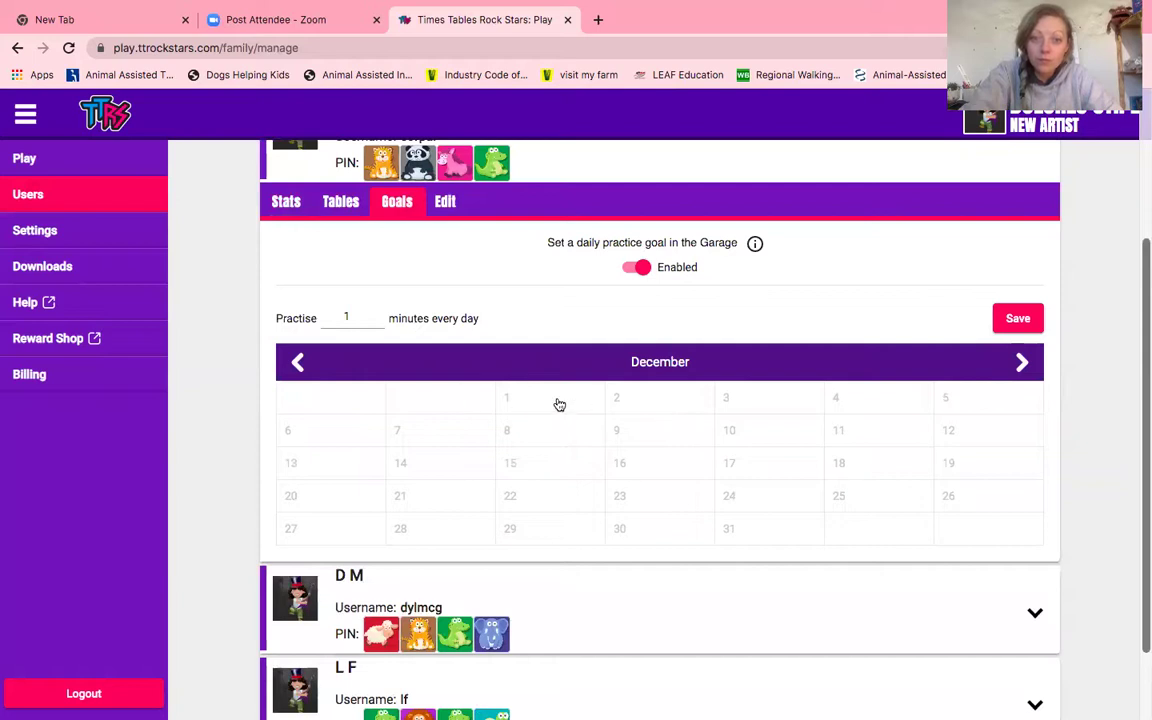
{"action": "left_click", "coordinate": [368, 316]}
{"action": "type", "text": "0"}
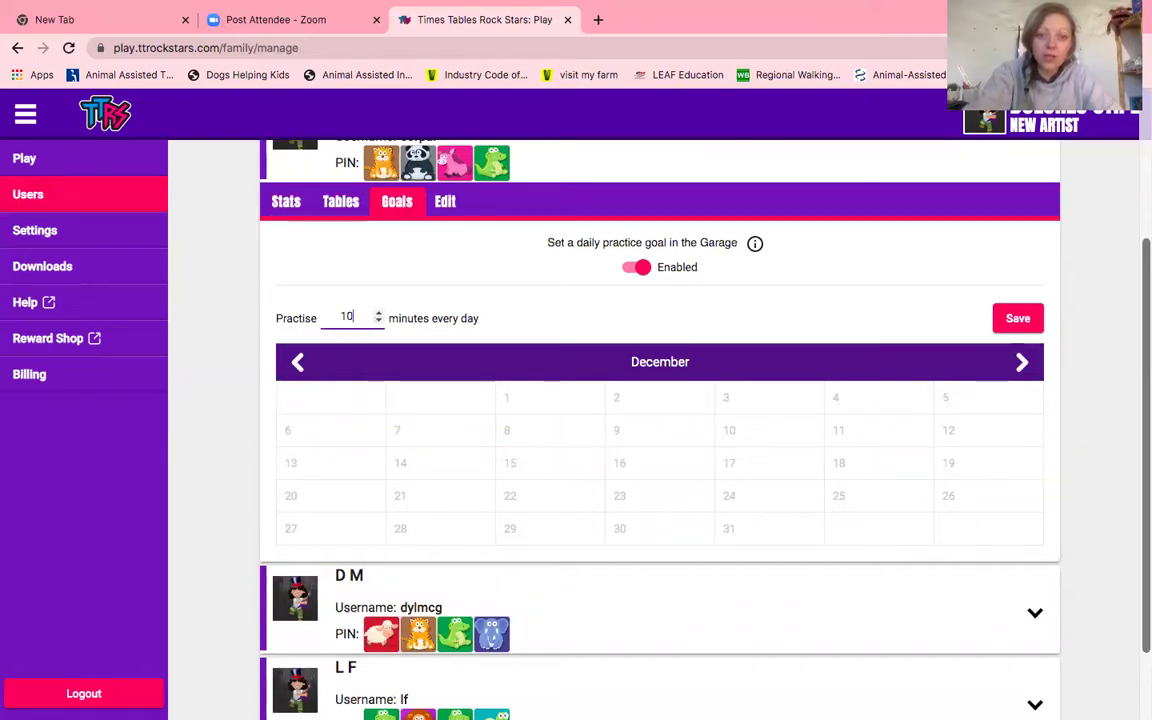
{"action": "left_click", "coordinate": [1012, 320]}
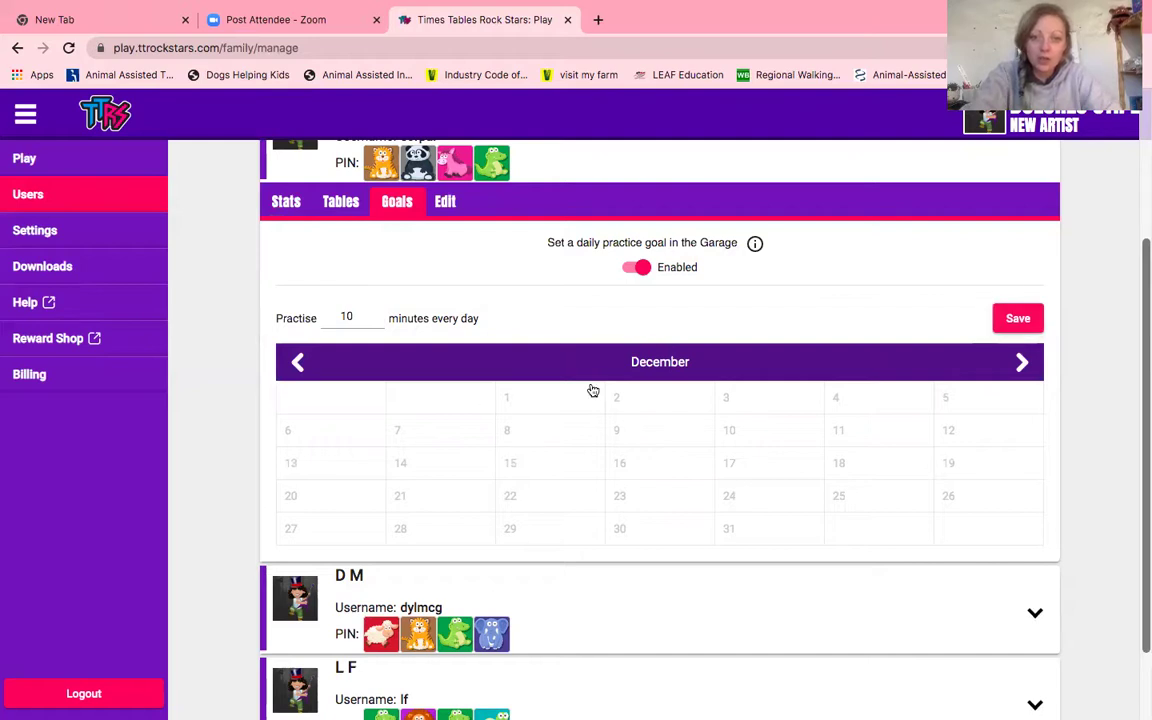
{"action": "left_click", "coordinate": [447, 203]}
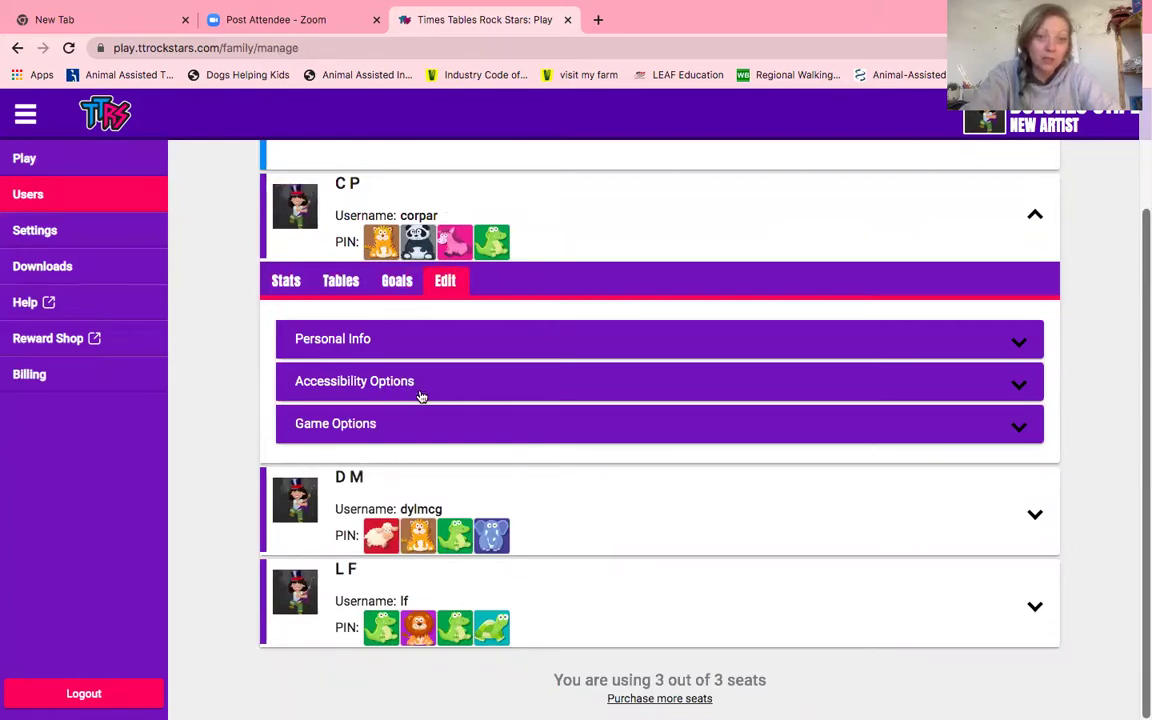
{"action": "left_click", "coordinate": [410, 429]}
{"action": "scroll", "coordinate": [486, 473], "scroll_direction": "down", "scroll_amount": 4}
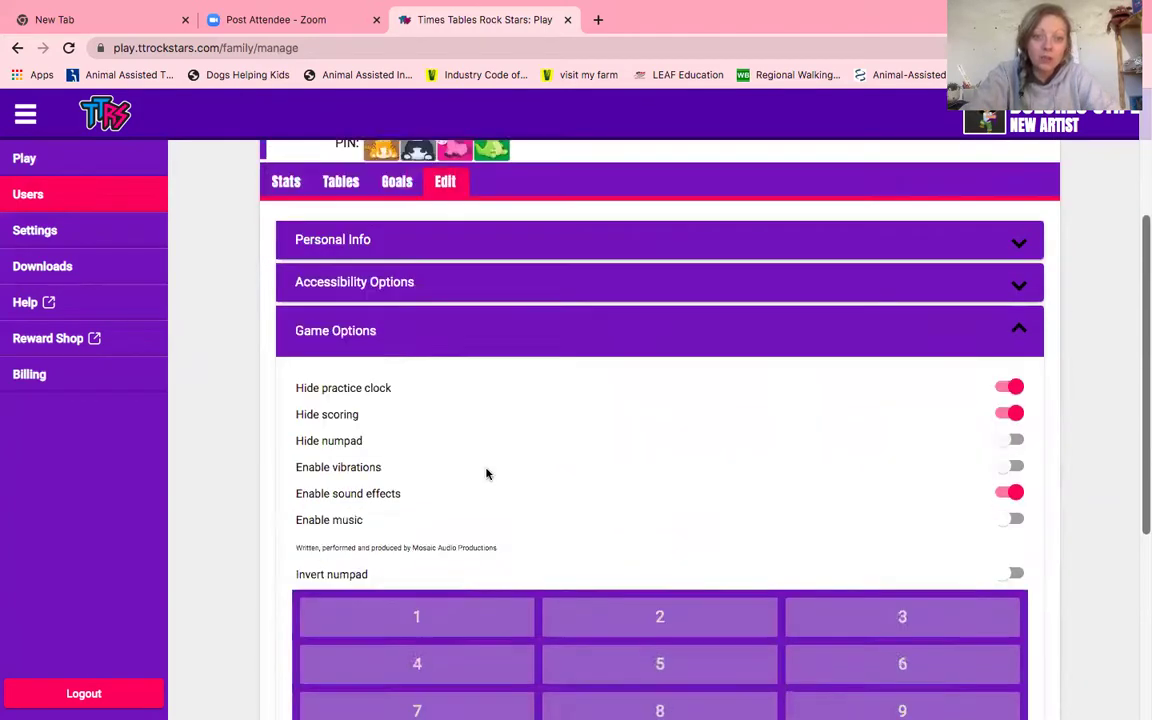
{"action": "scroll", "coordinate": [486, 473], "scroll_direction": "up", "scroll_amount": 1}
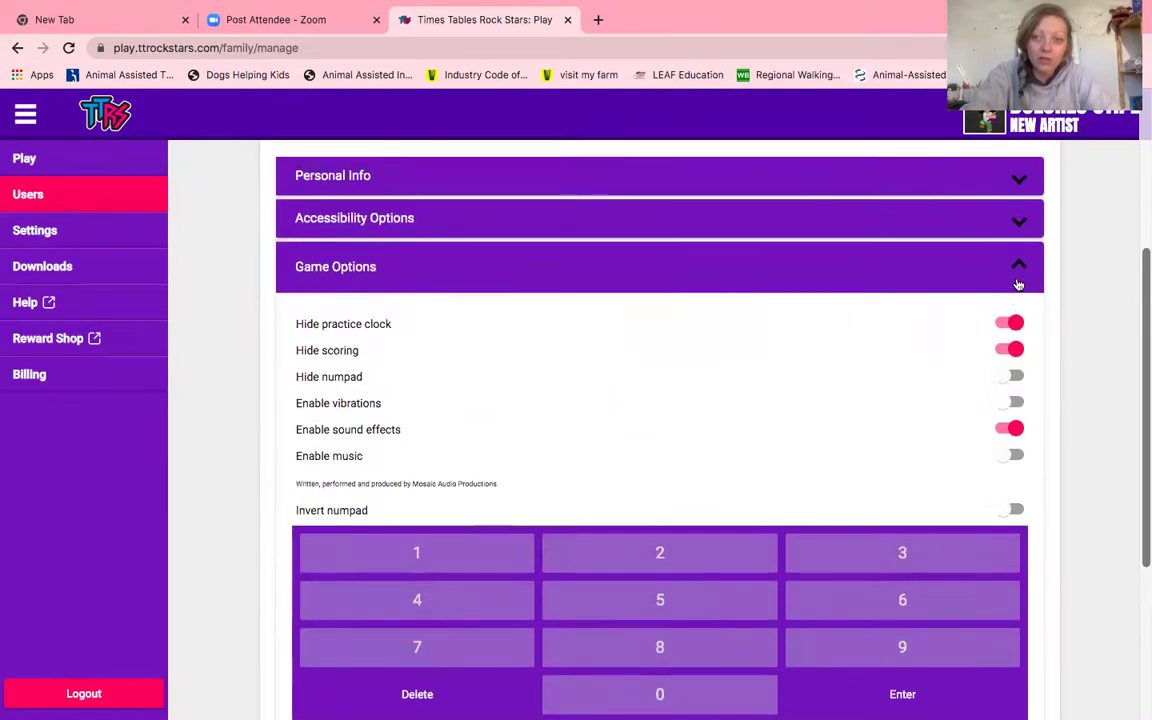
{"action": "left_click", "coordinate": [1018, 284]}
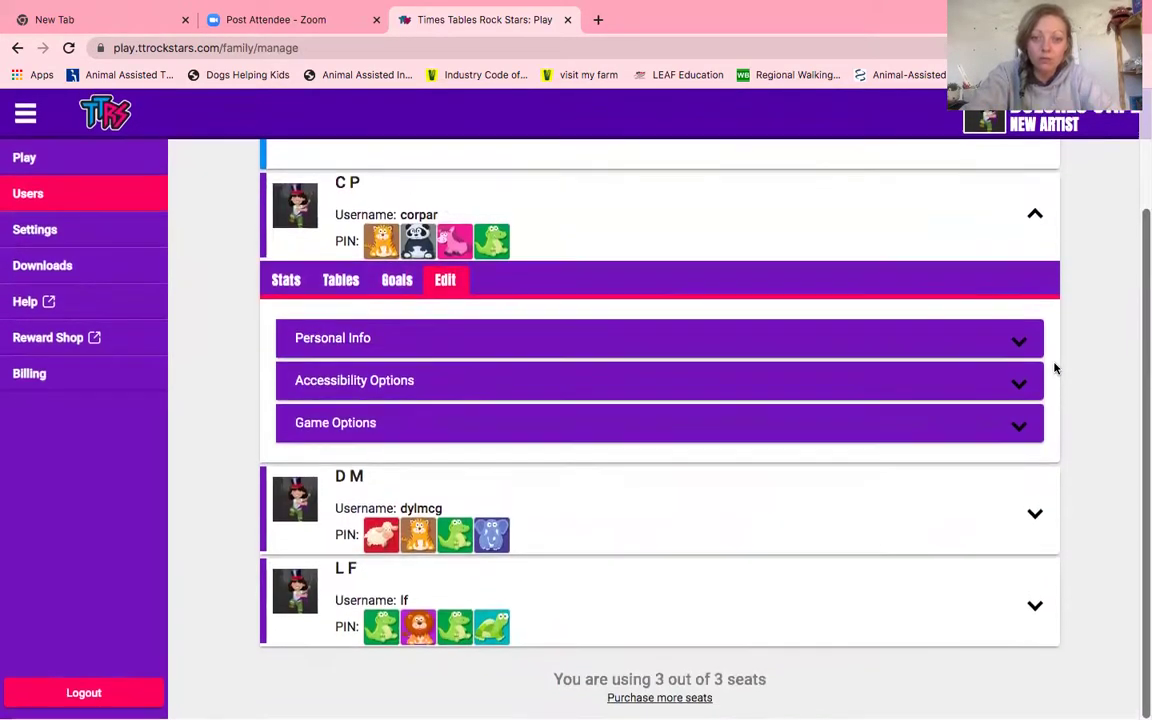
{"action": "scroll", "coordinate": [1054, 369], "scroll_direction": "up", "scroll_amount": 3}
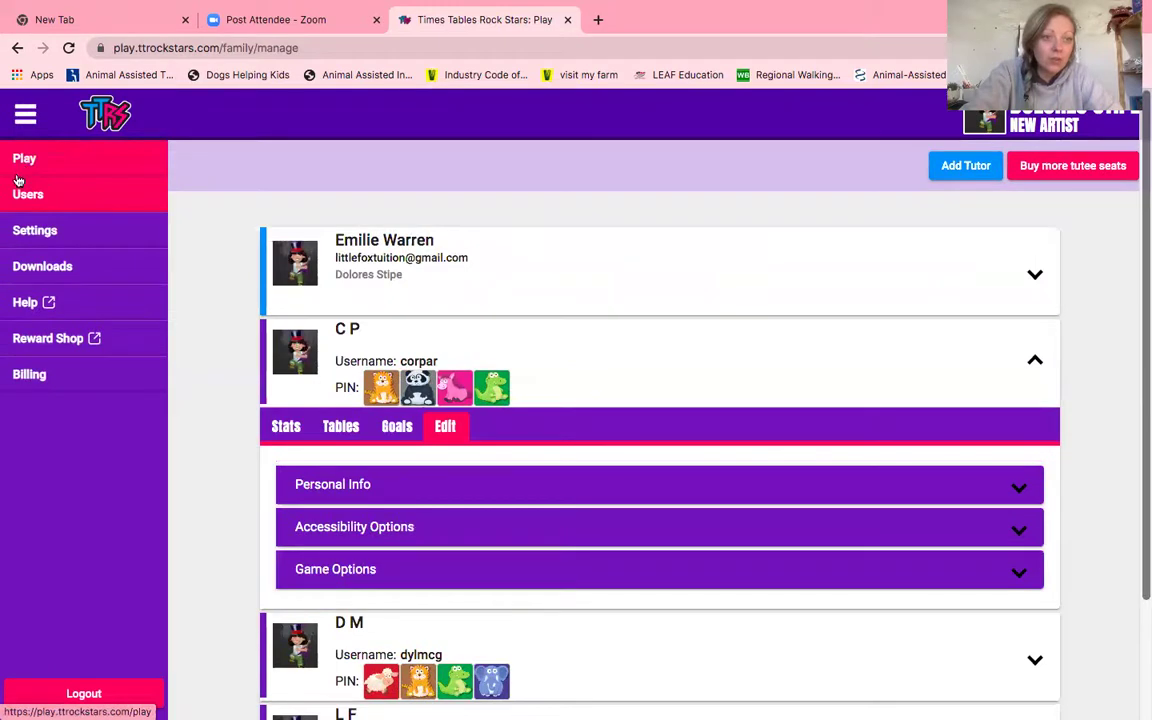
Review the Avatar Refunds tab in Settings, then return to the Play page.
{"action": "left_click", "coordinate": [20, 226]}
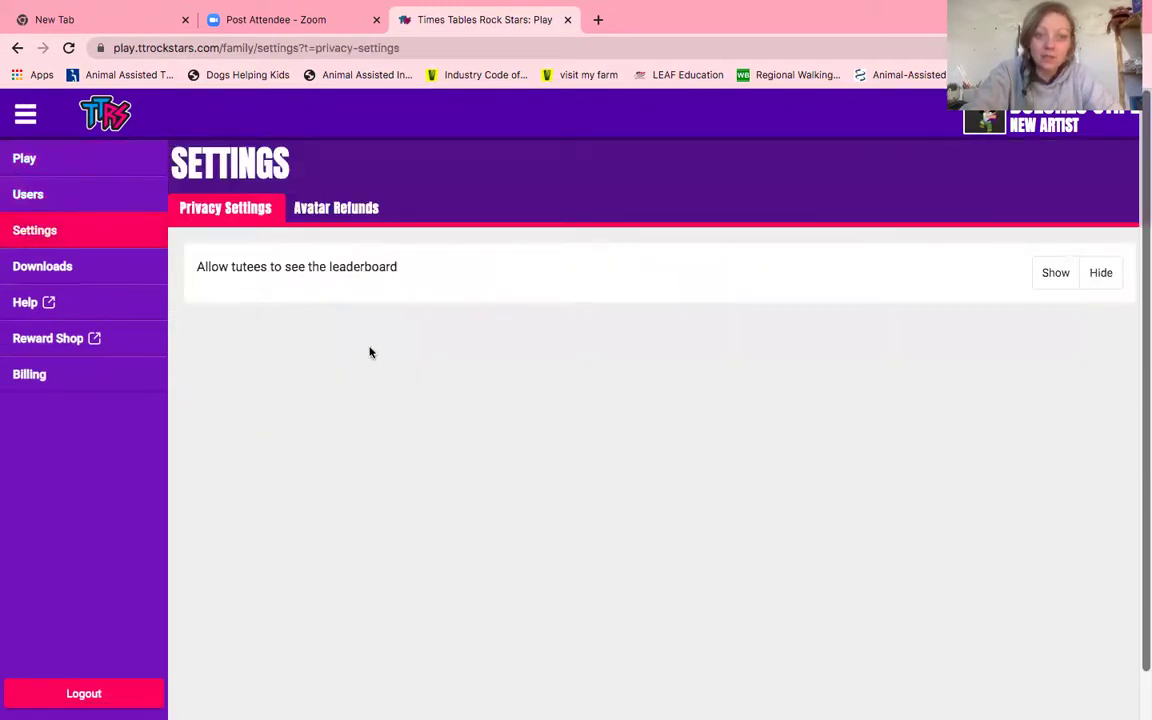
{"action": "left_click", "coordinate": [321, 209]}
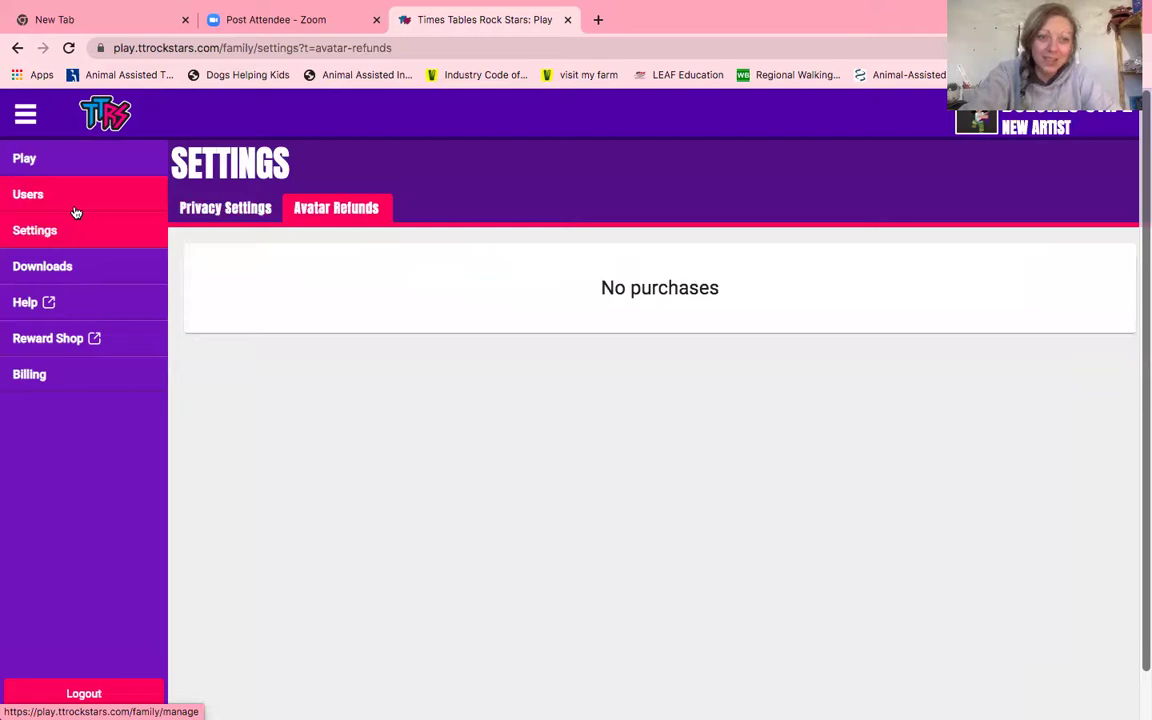
{"action": "left_click", "coordinate": [42, 167]}
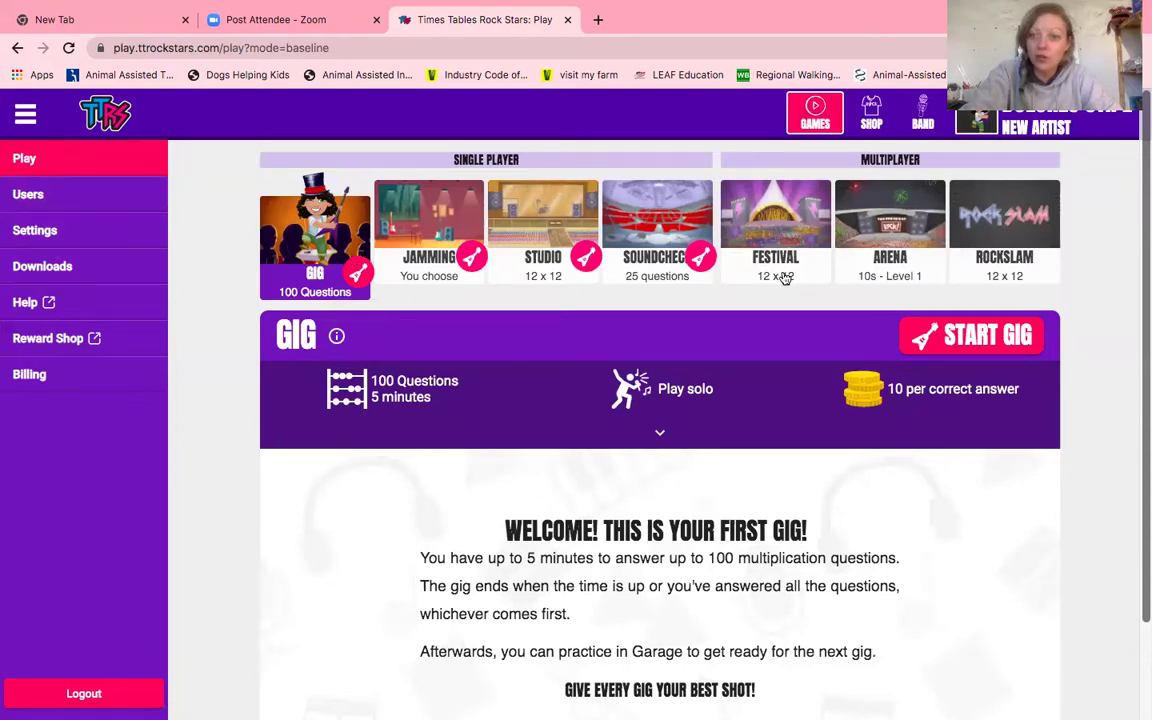
View Soundcheck details: 25 questions, 6 seconds each, 5 coins per correct answer.
{"action": "left_click", "coordinate": [454, 233]}
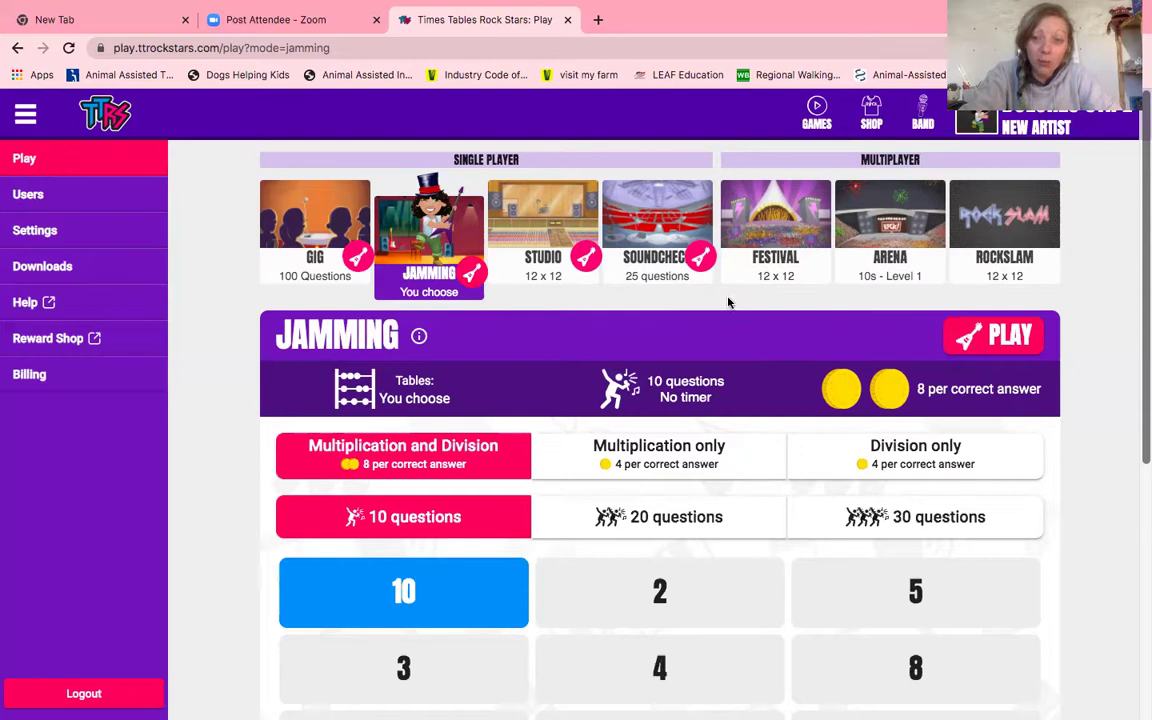
{"action": "left_click", "coordinate": [622, 263]}
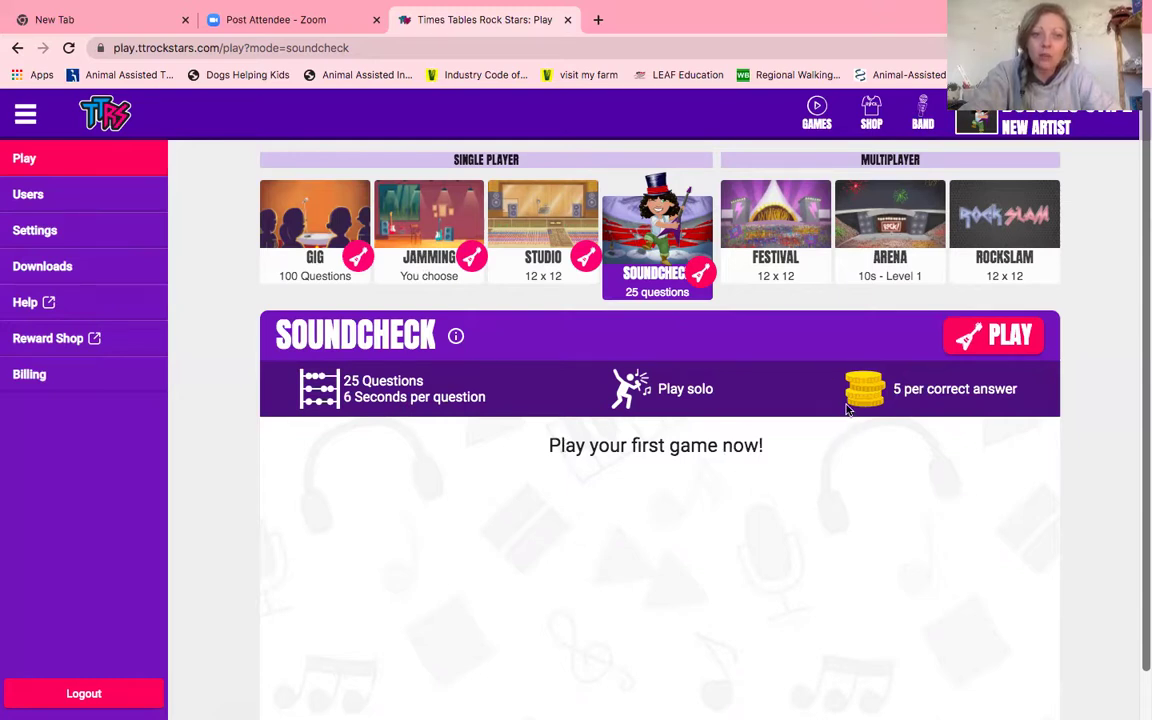
Start a multiplication-only Jamming game on the 10, 2 and 5 times tables.
{"action": "left_click", "coordinate": [440, 256]}
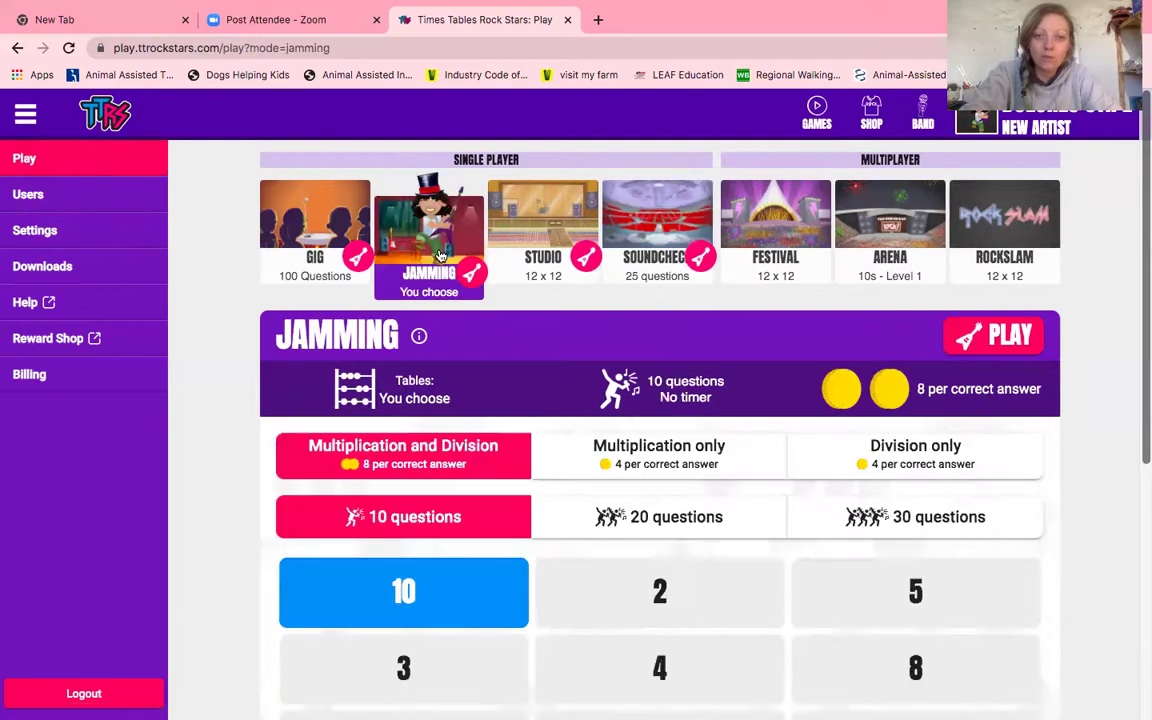
{"action": "scroll", "coordinate": [479, 336], "scroll_direction": "down", "scroll_amount": 2}
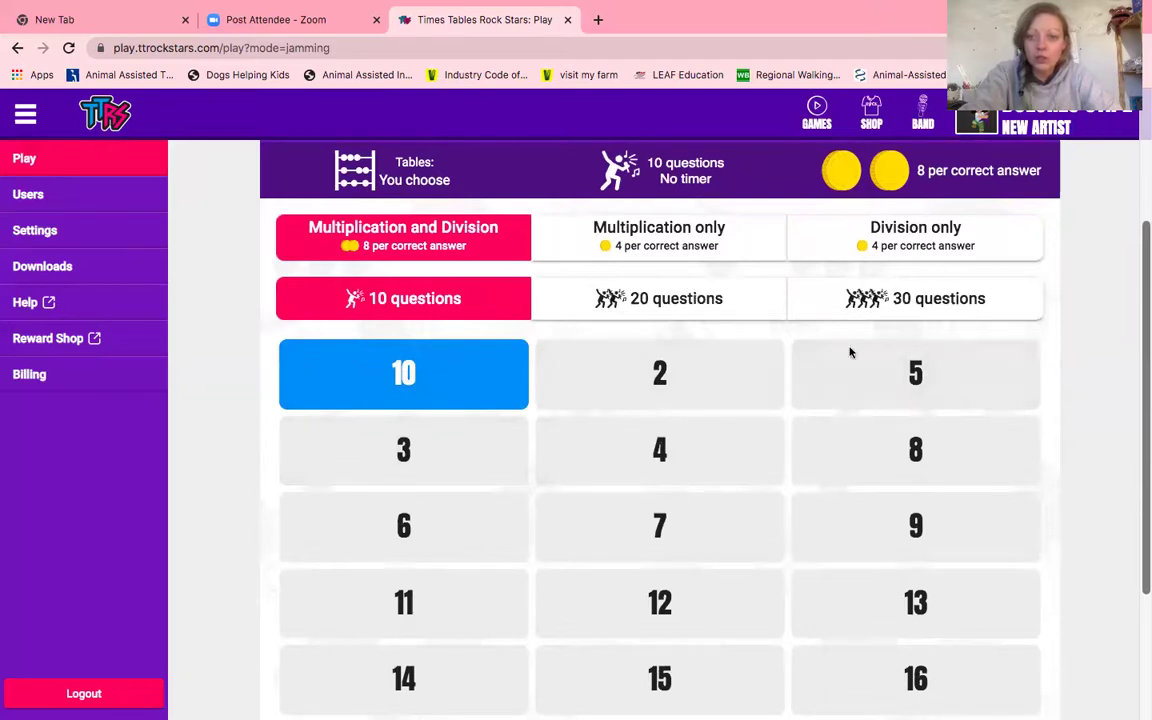
{"action": "left_click", "coordinate": [625, 238]}
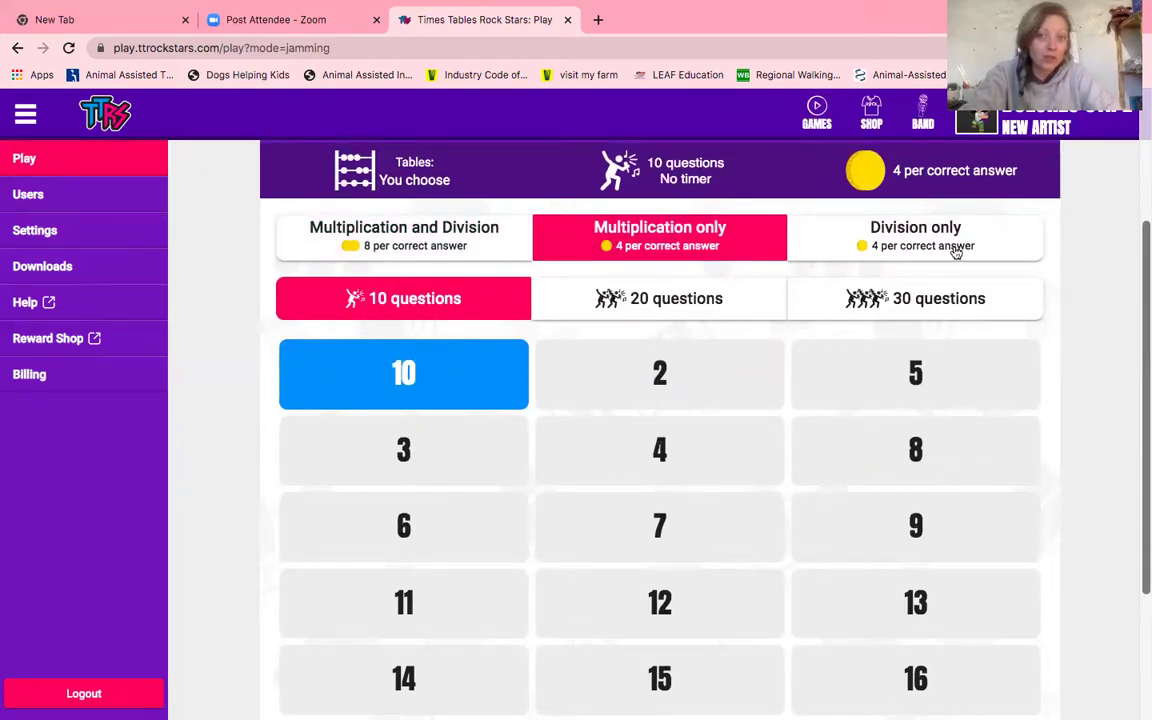
{"action": "scroll", "coordinate": [700, 440], "scroll_direction": "down", "scroll_amount": 5}
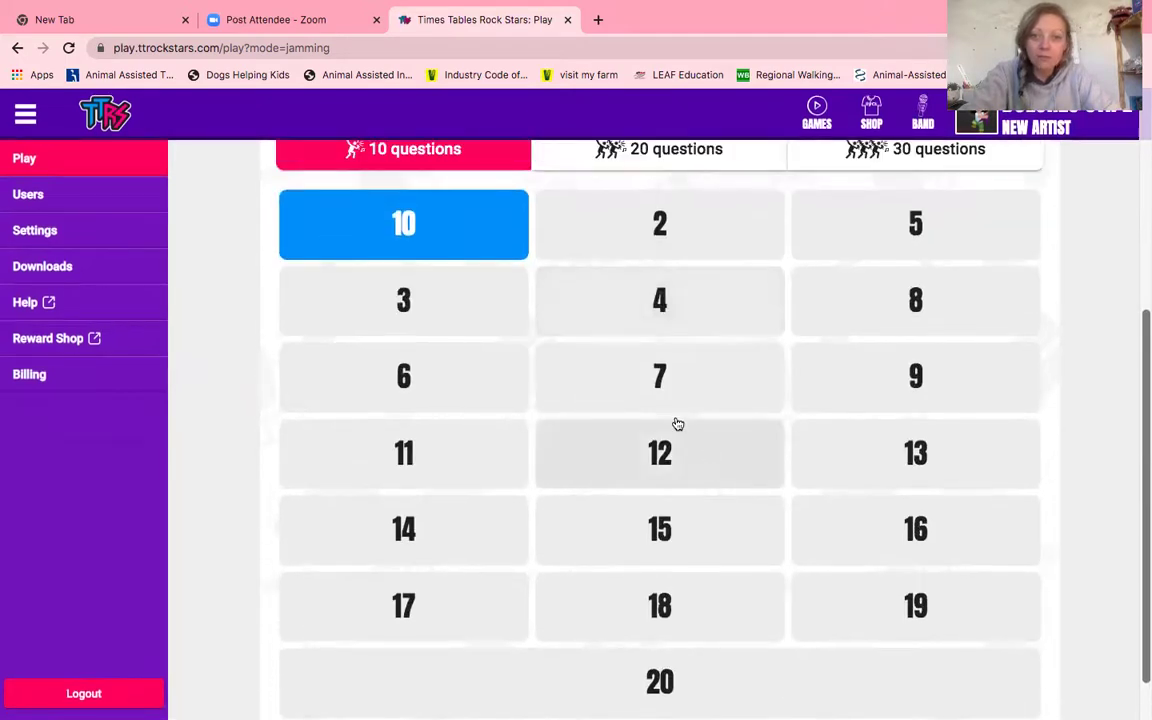
{"action": "left_click", "coordinate": [665, 243]}
{"action": "left_click", "coordinate": [878, 254]}
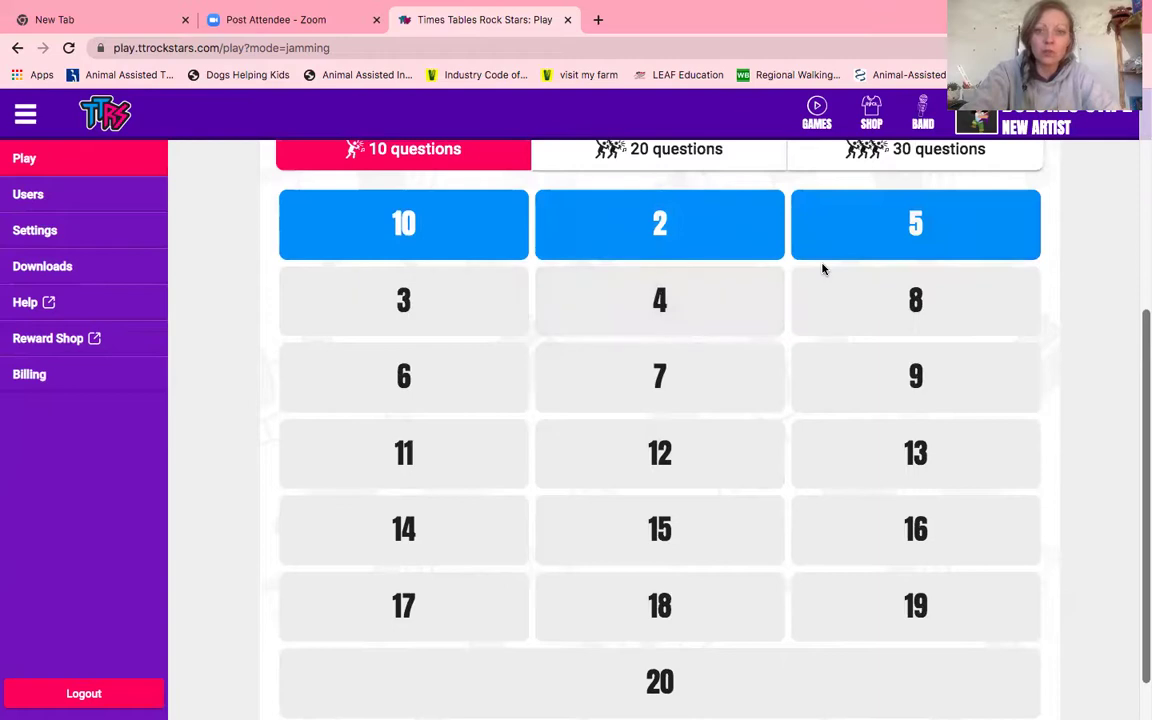
{"action": "scroll", "coordinate": [823, 268], "scroll_direction": "up", "scroll_amount": 2}
{"action": "scroll", "coordinate": [823, 268], "scroll_direction": "down", "scroll_amount": 3}
{"action": "scroll", "coordinate": [824, 269], "scroll_direction": "up", "scroll_amount": 6}
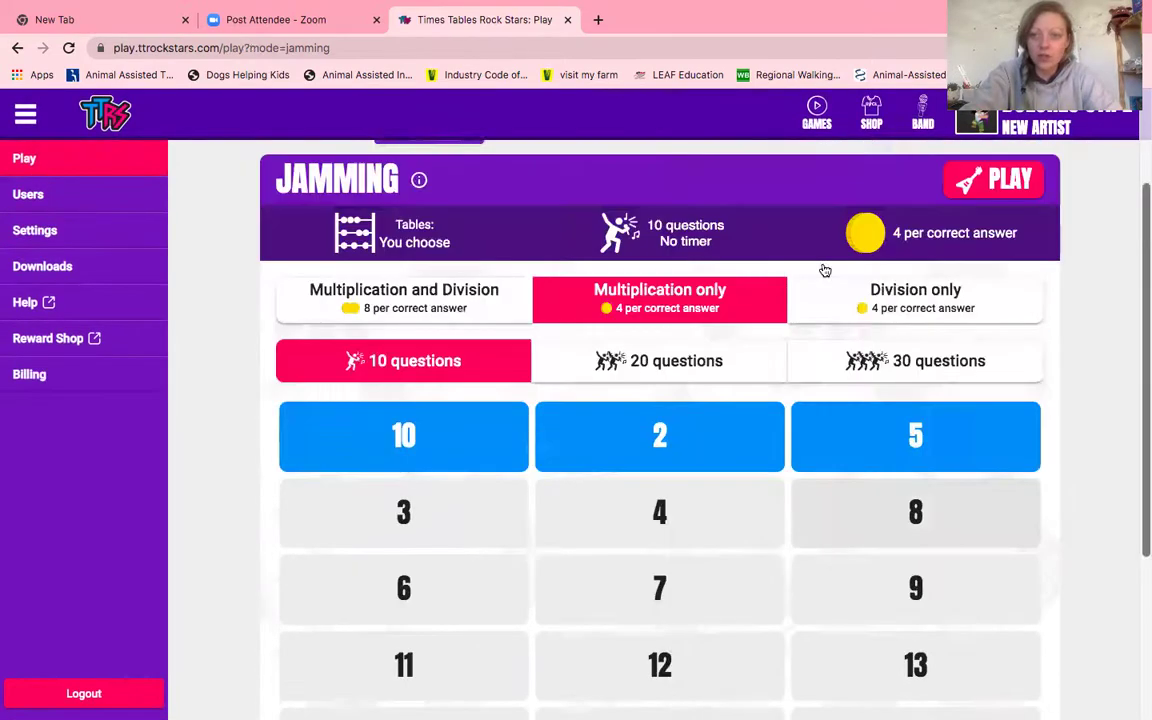
{"action": "scroll", "coordinate": [824, 269], "scroll_direction": "up", "scroll_amount": 3}
{"action": "left_click", "coordinate": [1000, 342]}
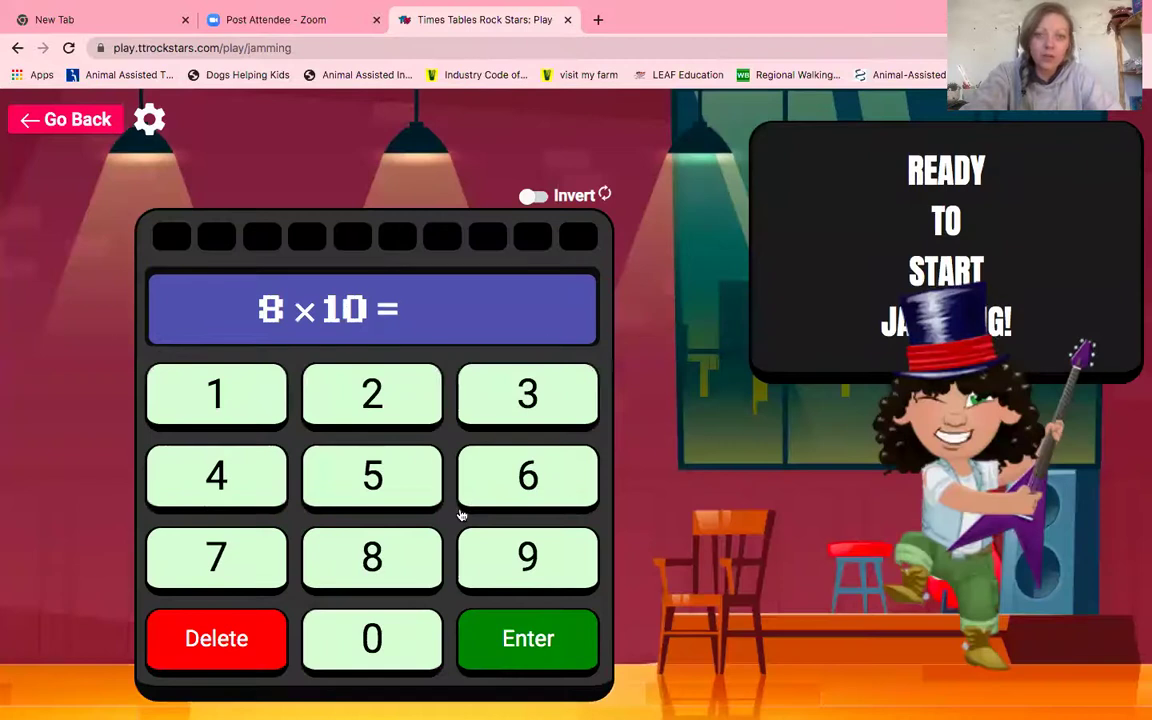
Answer 8 × 10 with 80 for 4 coins, then leave the Jamming game.
{"action": "left_click", "coordinate": [376, 556]}
{"action": "left_click", "coordinate": [373, 642]}
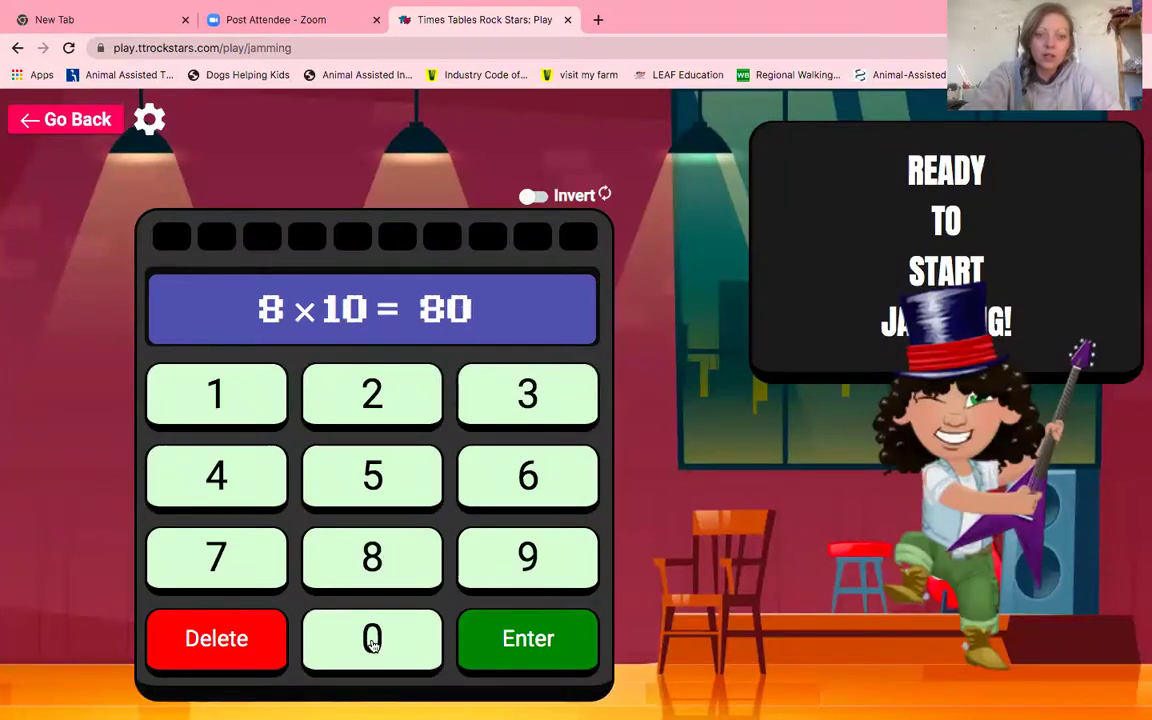
{"action": "left_click", "coordinate": [549, 658]}
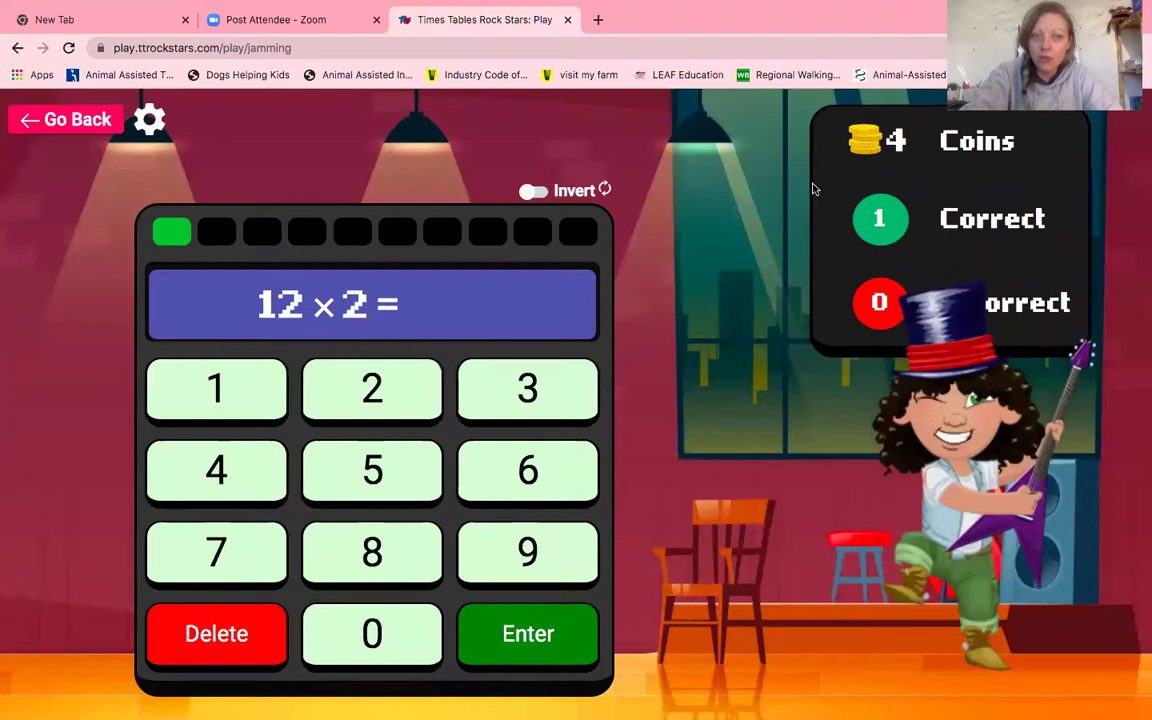
{"action": "left_click", "coordinate": [18, 126]}
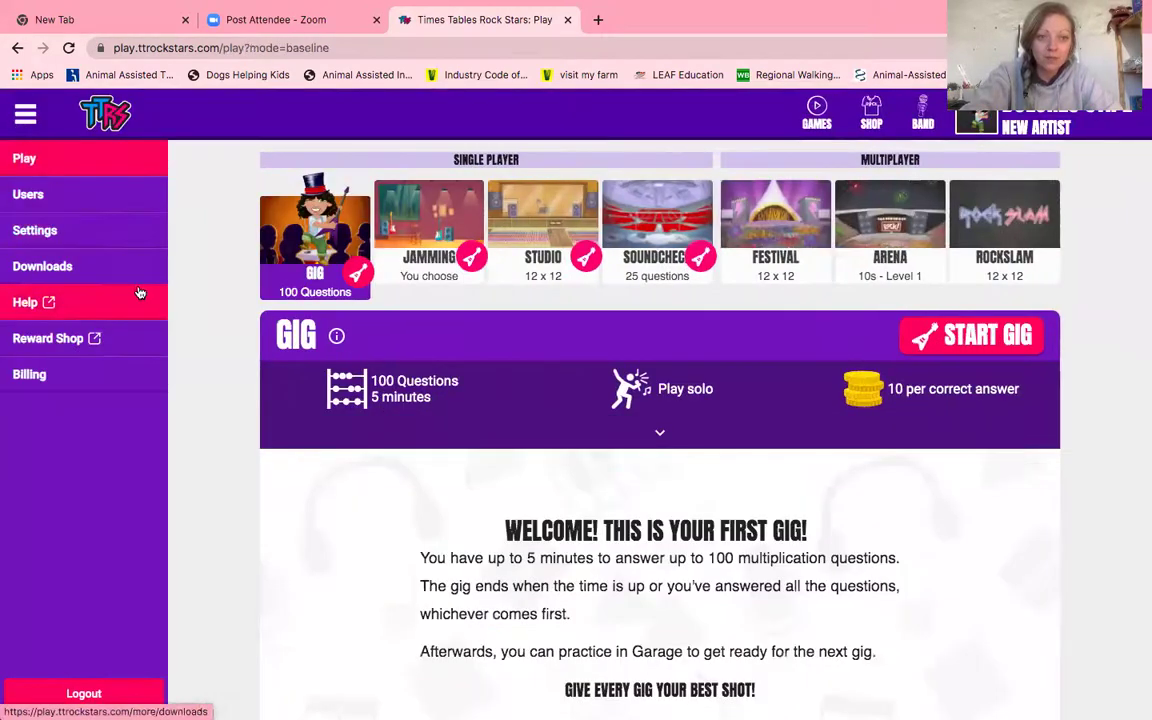
Browse the Maths Circle Shop reward products, then return to the Times Tables Rock Stars tab.
{"action": "left_click", "coordinate": [88, 342]}
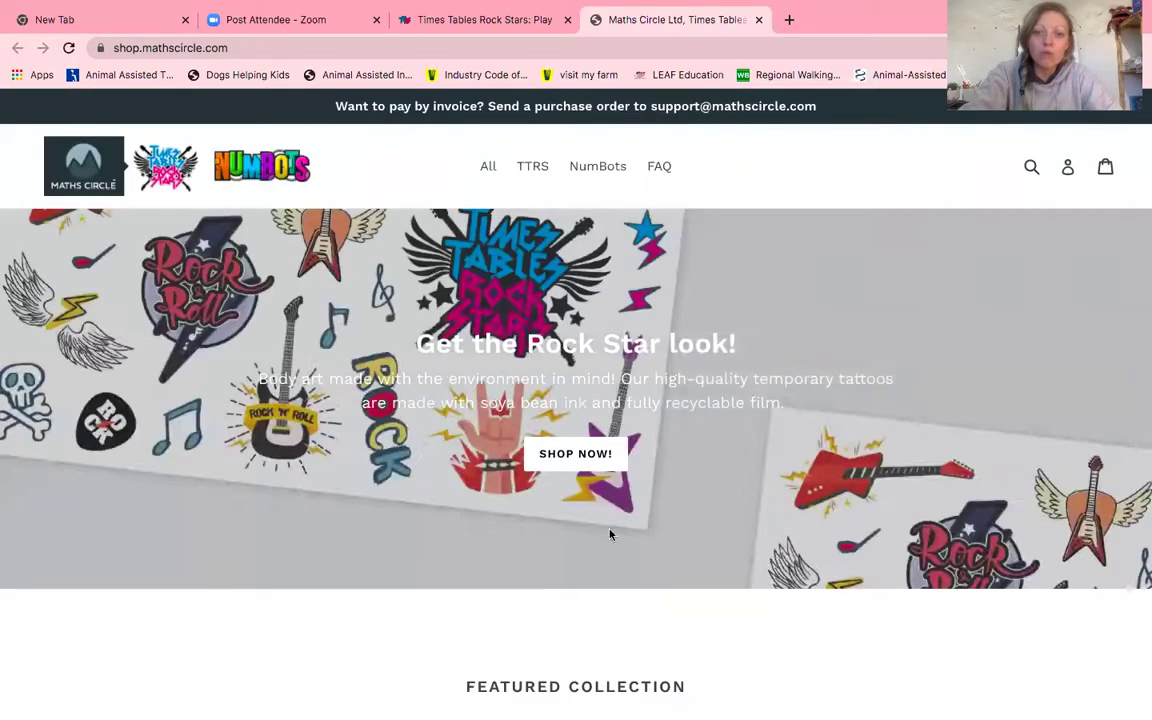
{"action": "scroll", "coordinate": [607, 530], "scroll_direction": "down", "scroll_amount": 6}
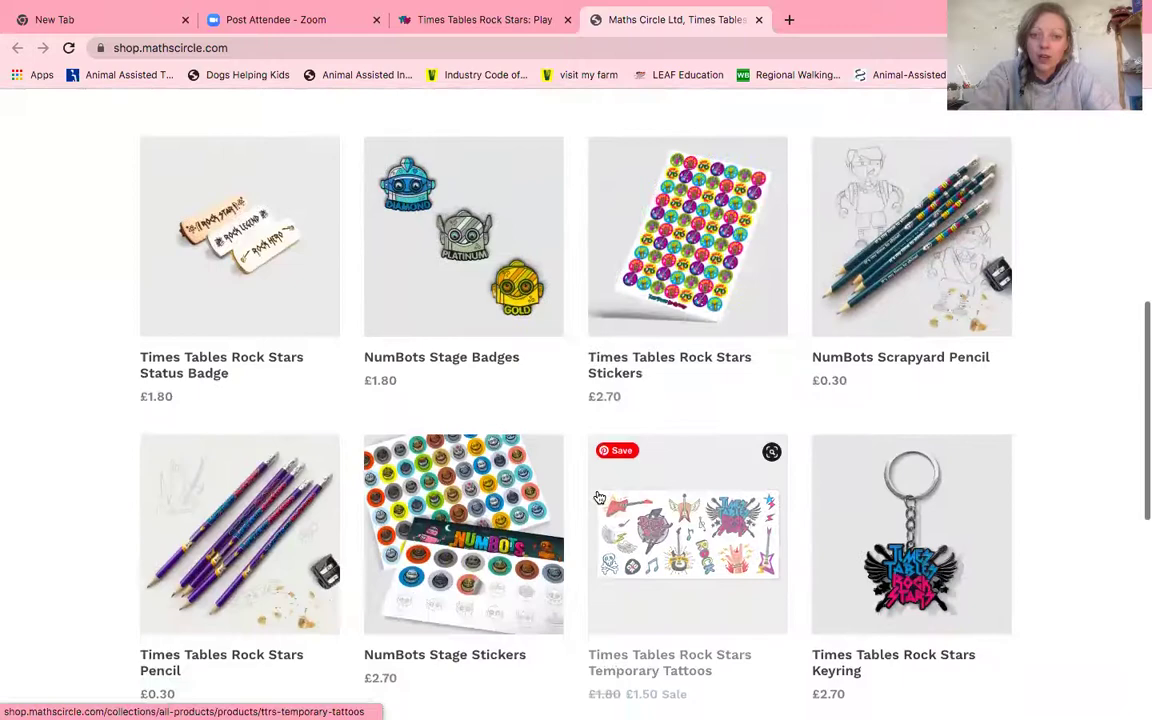
{"action": "scroll", "coordinate": [599, 497], "scroll_direction": "up", "scroll_amount": 6}
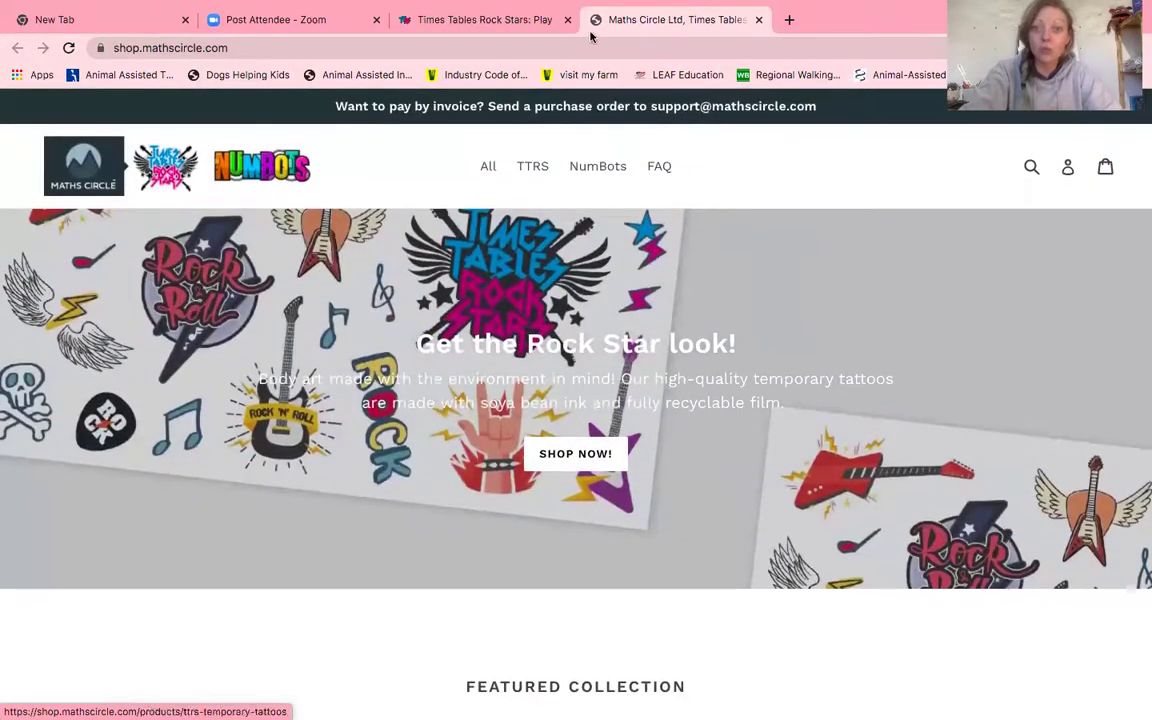
{"action": "left_click", "coordinate": [509, 30]}
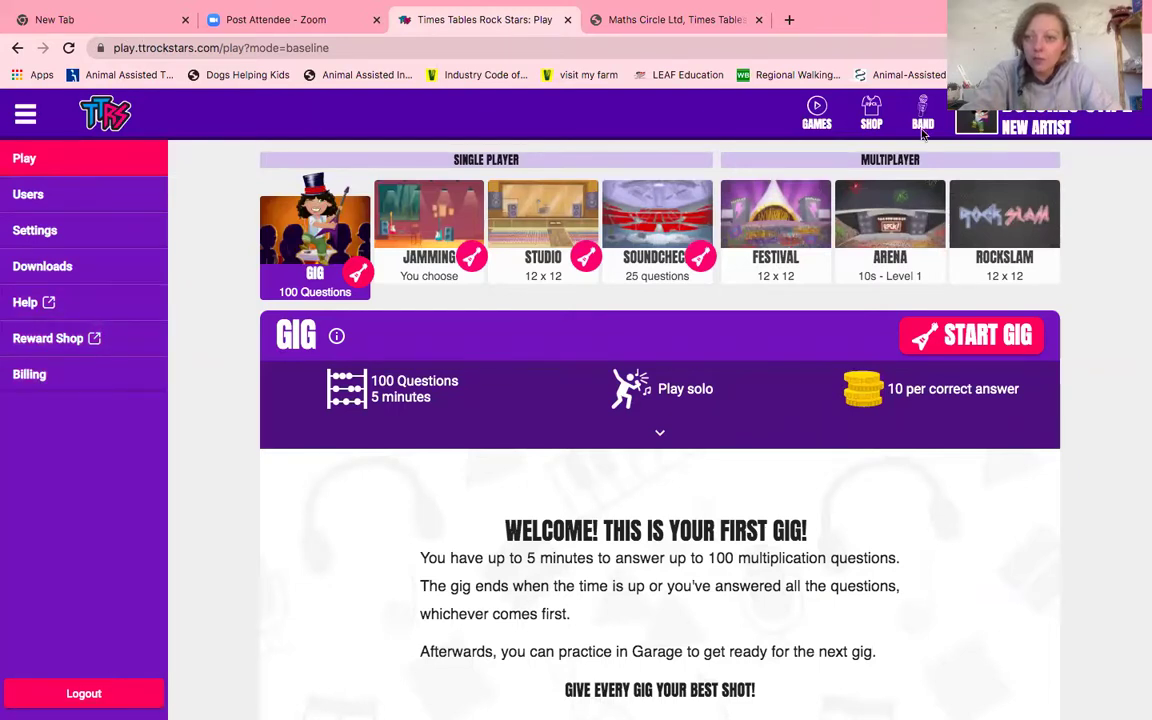
Open the avatar shop and look through the background options.
{"action": "left_click", "coordinate": [872, 126]}
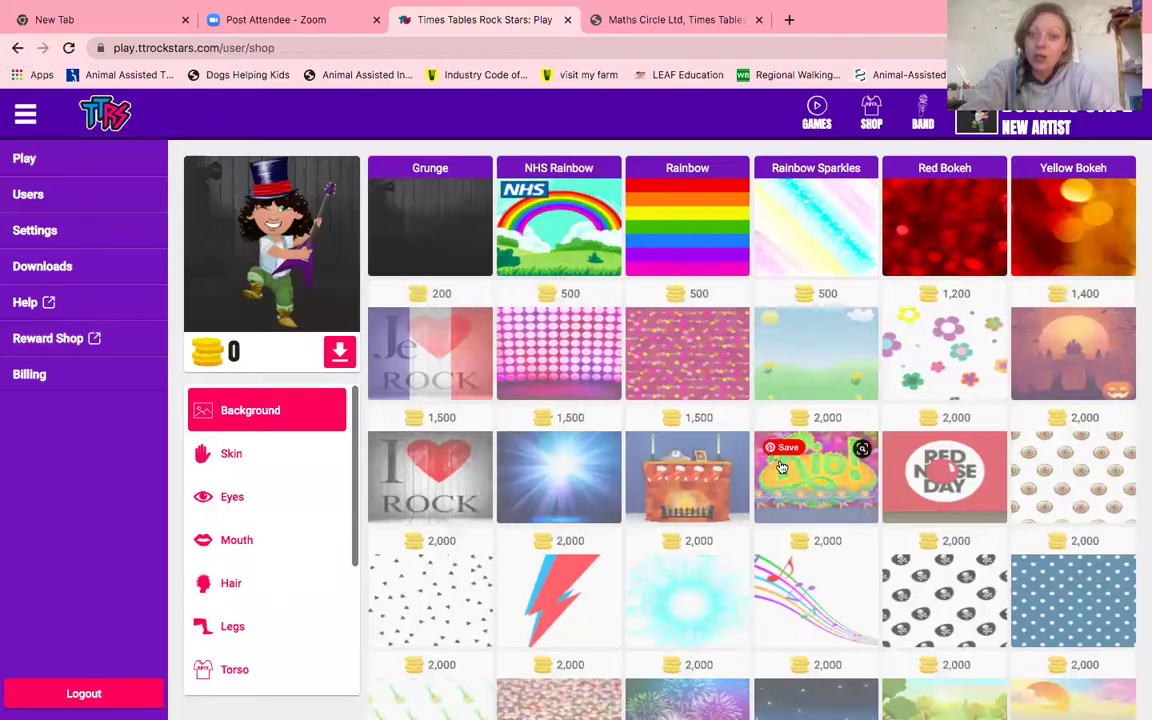
{"action": "scroll", "coordinate": [830, 494], "scroll_direction": "down", "scroll_amount": 10}
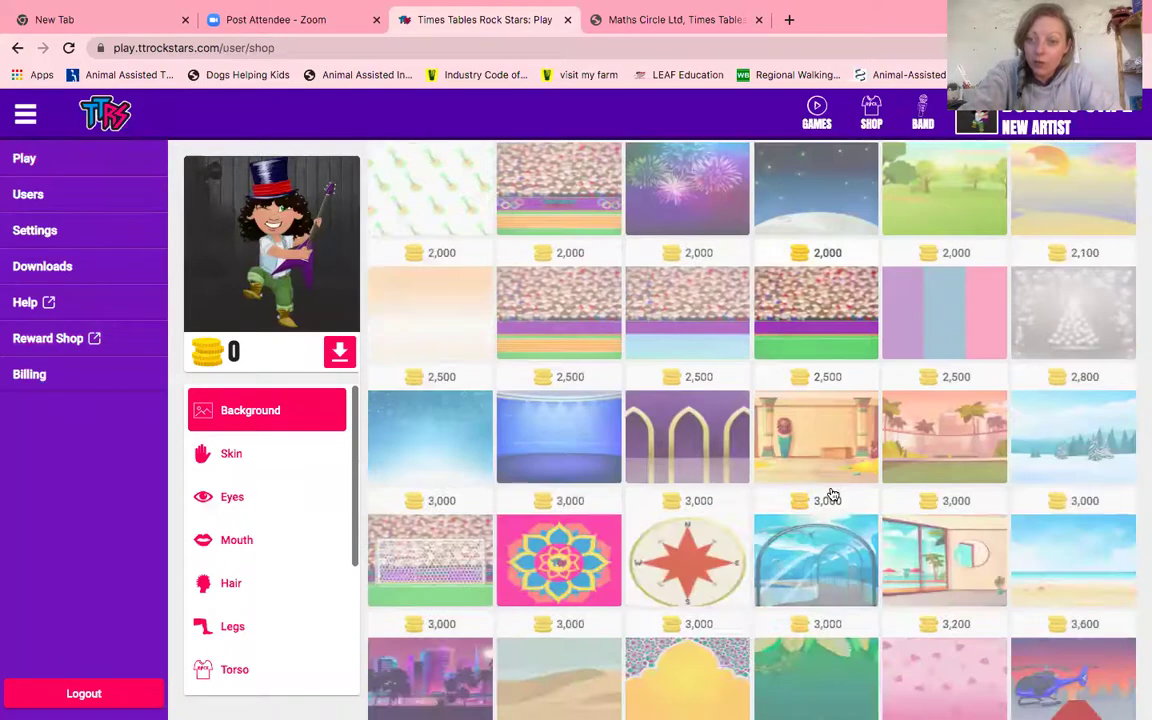
{"action": "scroll", "coordinate": [830, 494], "scroll_direction": "up", "scroll_amount": 10}
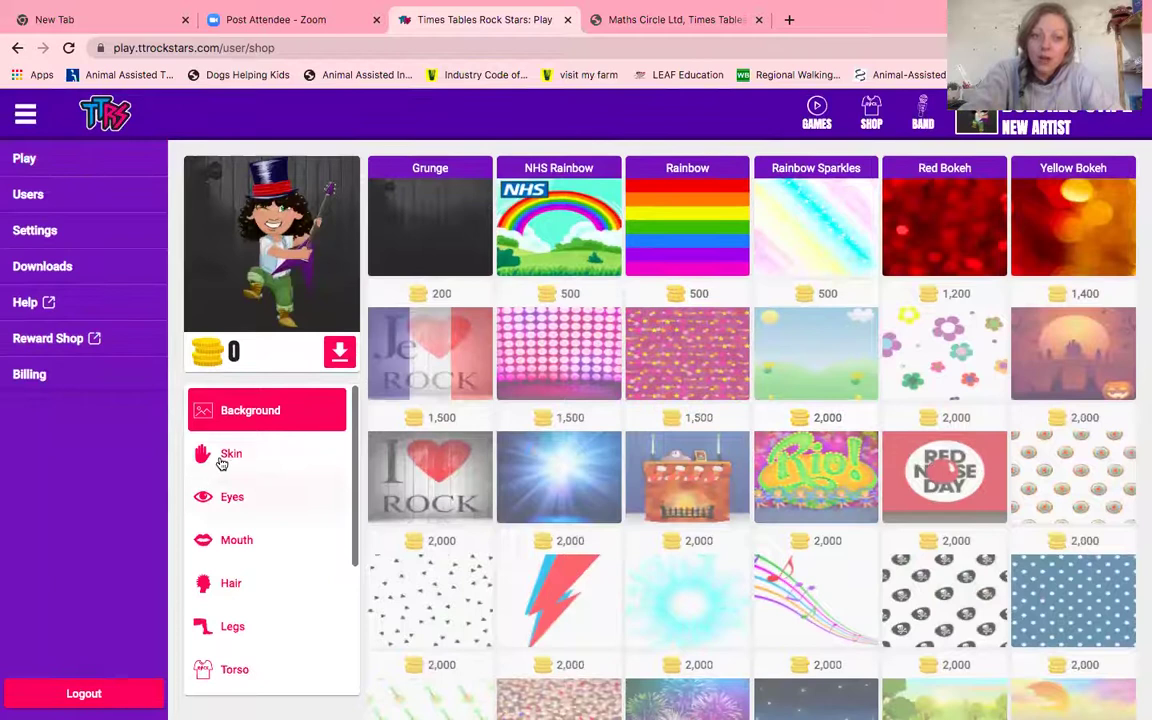
Browse the Skin, Eyes and Mouth categories, ending on mouth options like Cheeky and Whistle.
{"action": "left_click", "coordinate": [228, 456]}
{"action": "left_click", "coordinate": [232, 510]}
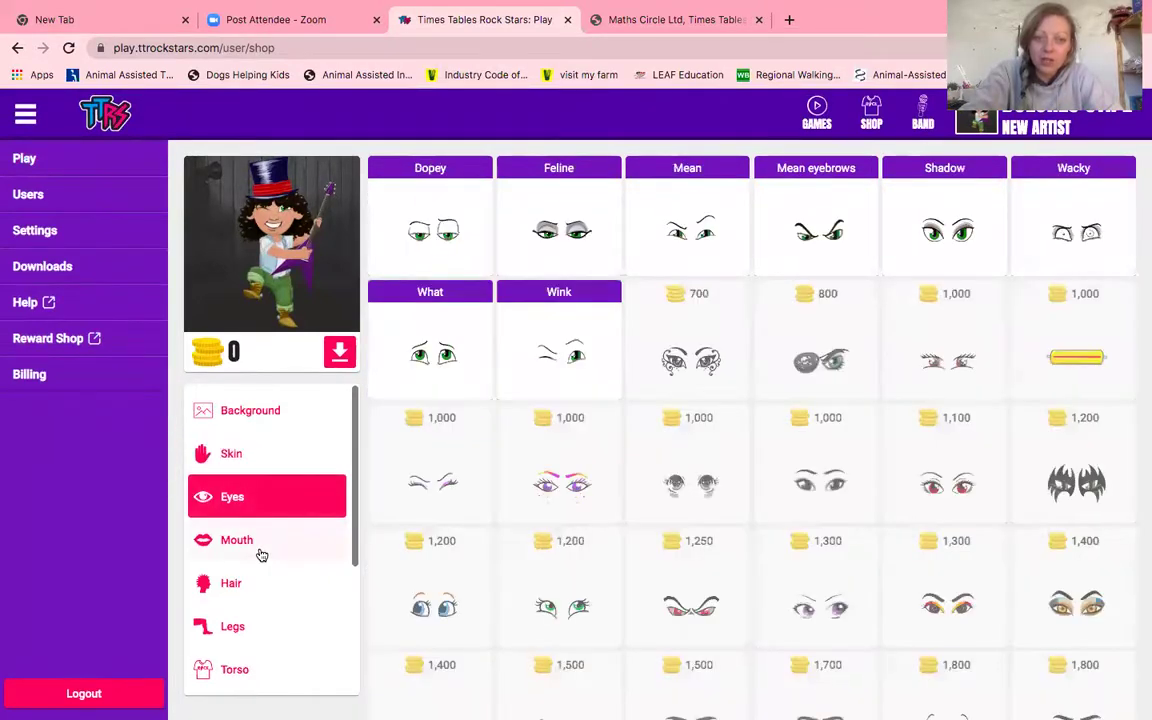
{"action": "left_click", "coordinate": [260, 556]}
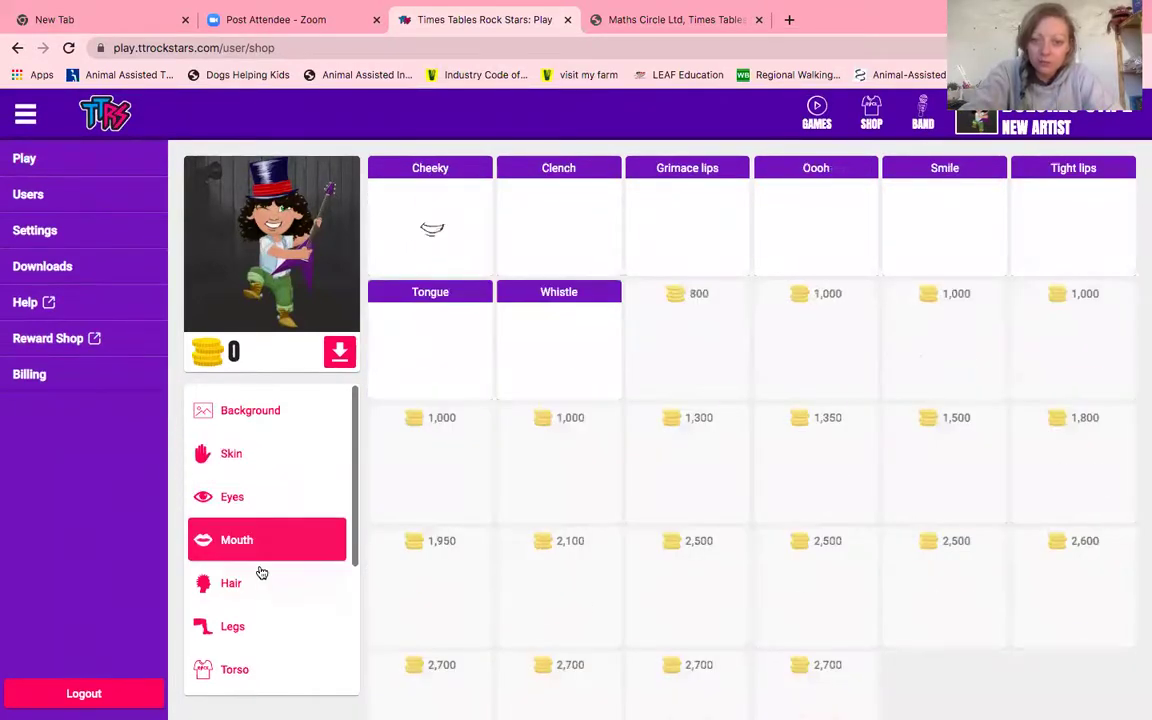